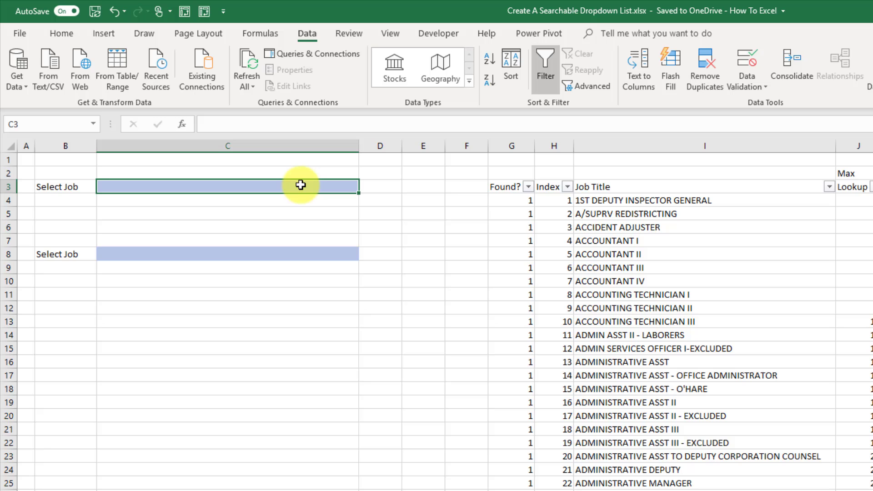
- Give C3 List data validation sourced from =$I$4:$I$1114, the job title column
click(308, 34)
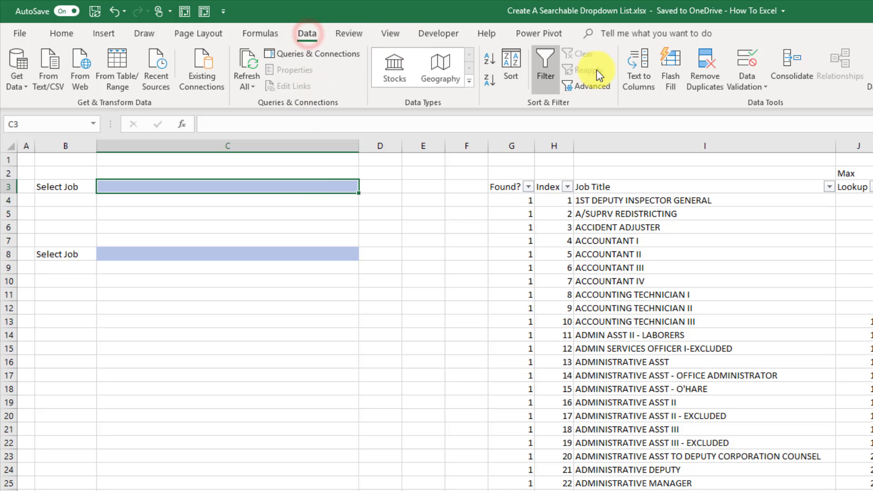
click(746, 81)
click(749, 101)
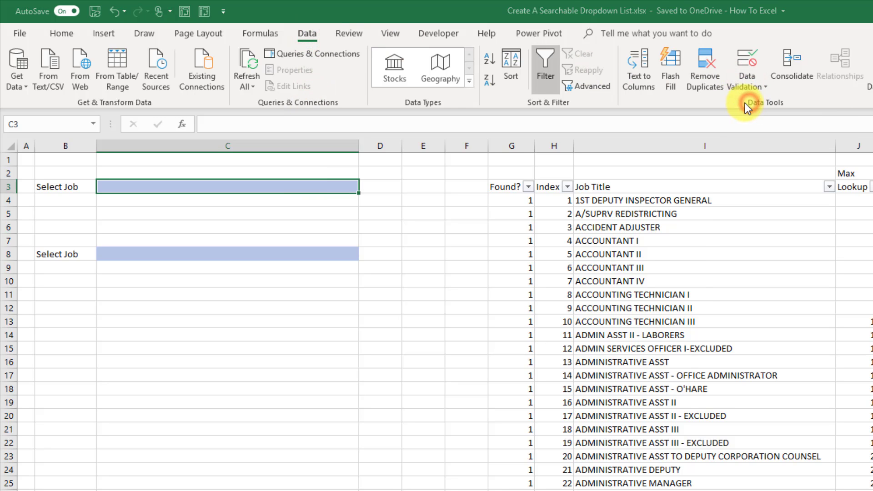
click(509, 251)
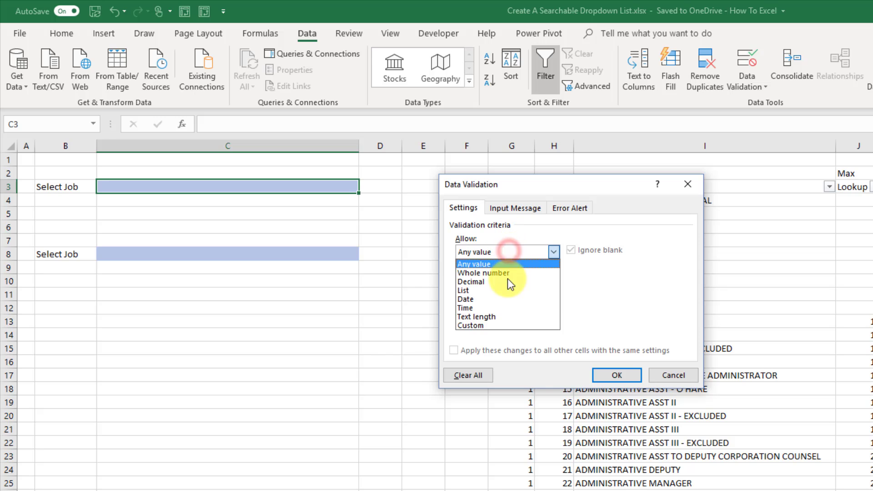
click(505, 289)
click(495, 305)
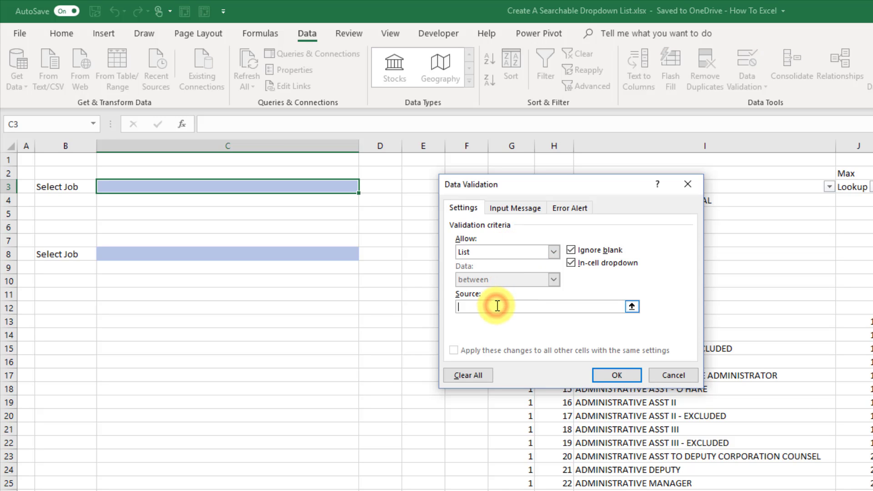
click(631, 307)
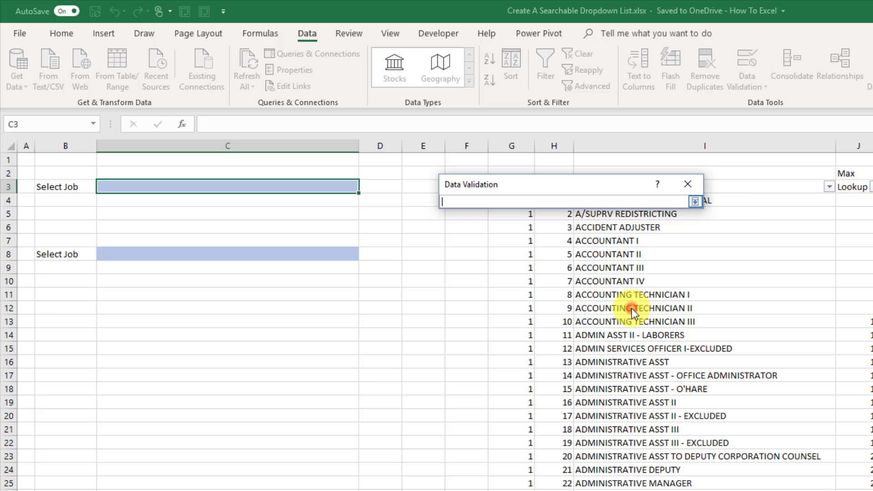
click(768, 199)
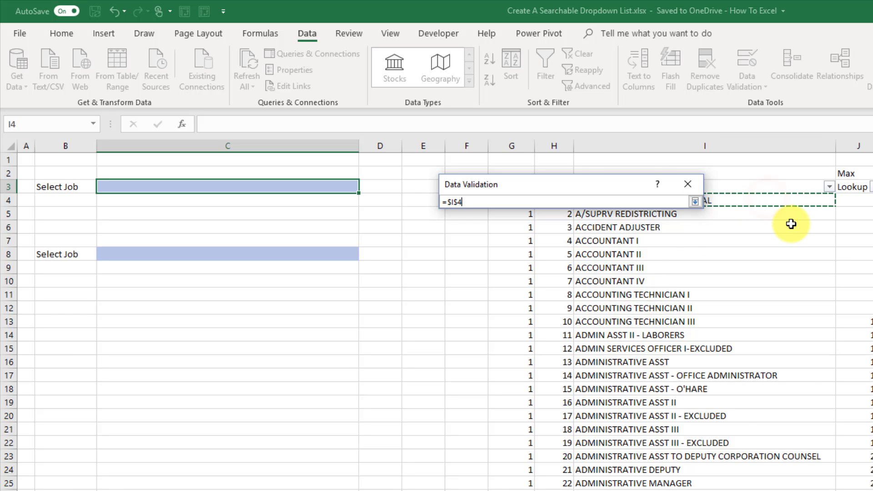
text(:$I$1114)
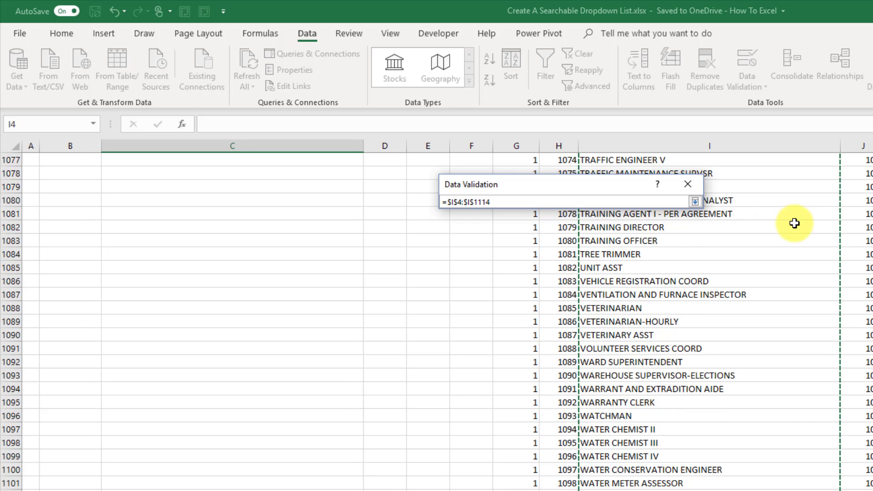
click(695, 201)
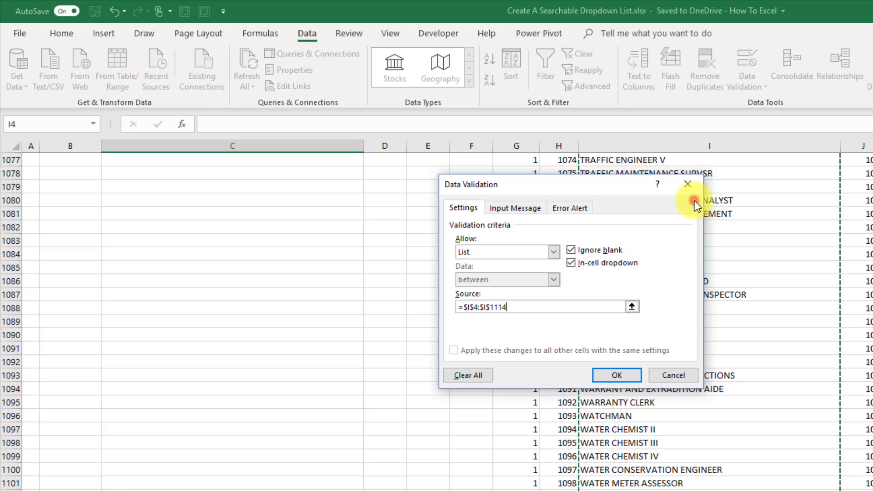
click(617, 375)
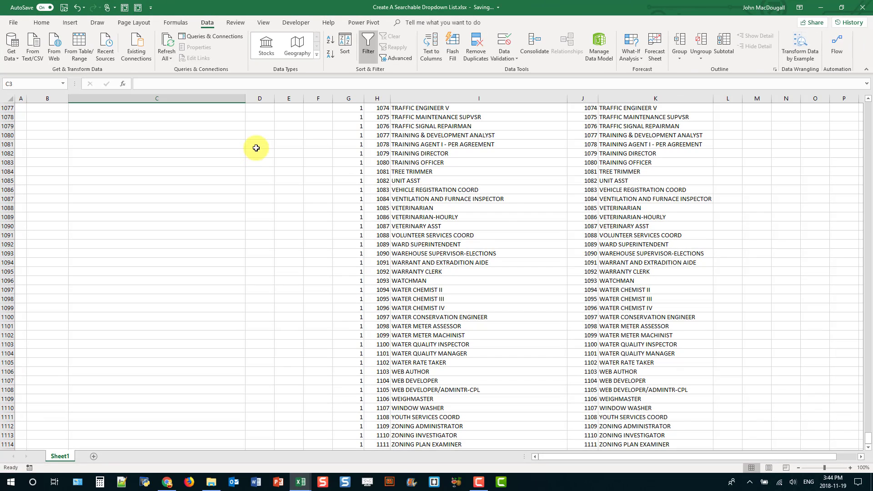
drag(868, 443, 868, 93)
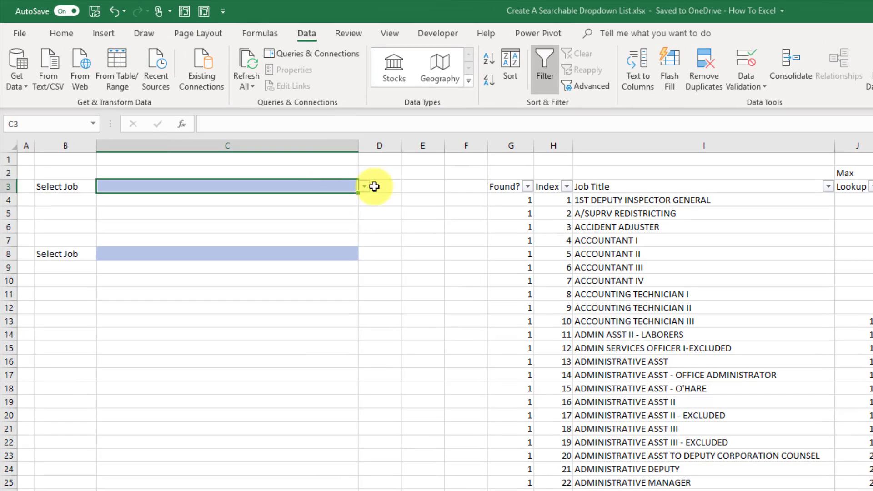
click(249, 128)
mouse_move(363, 215)
mouse_down()
mouse_move(361, 244)
mouse_move(365, 206)
mouse_up()
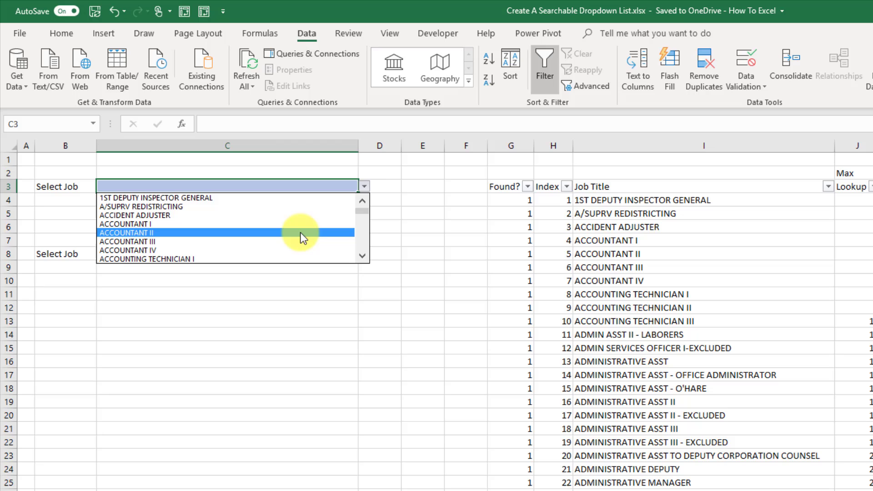
drag(364, 211, 361, 229)
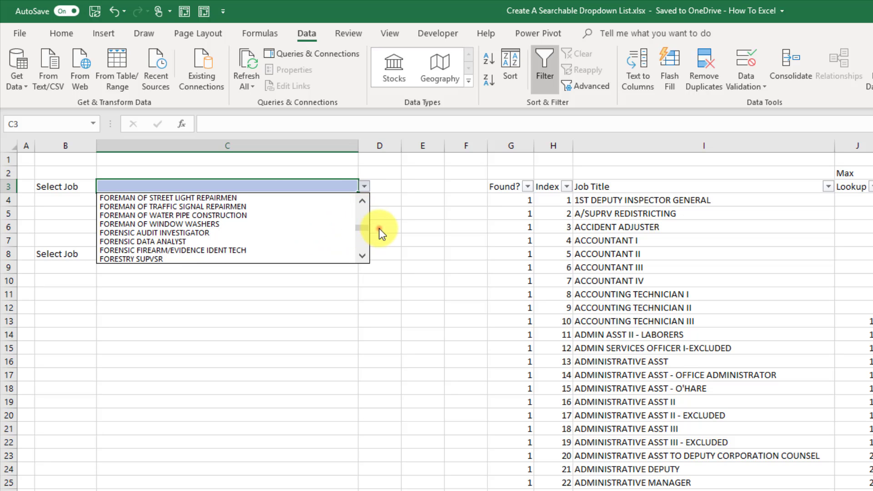
click(379, 228)
click(317, 253)
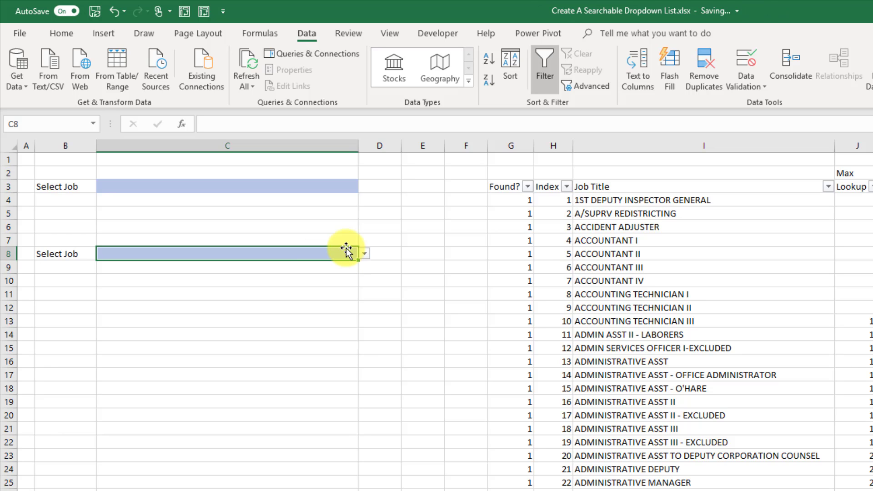
- Enter MAnager in C8, then pick RISK MANAGER from its narrowed dropdown list
text(MAnager)
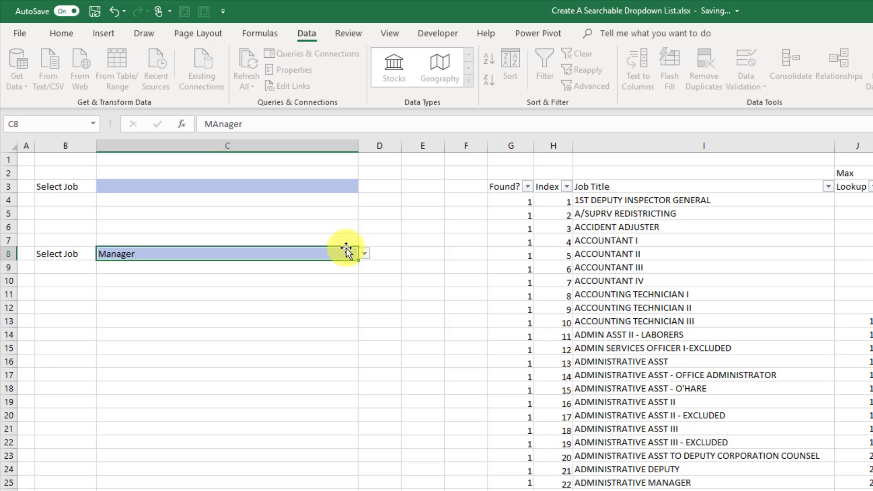
key(Return)
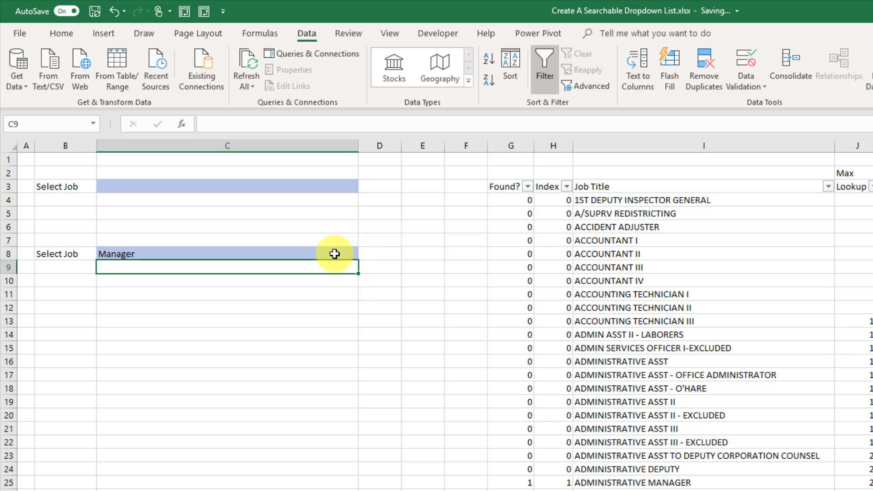
click(335, 253)
click(365, 254)
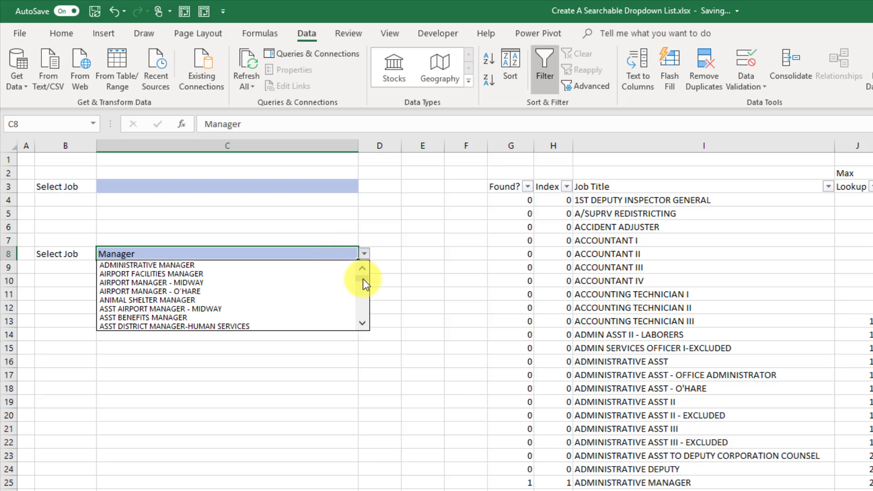
drag(363, 279, 362, 316)
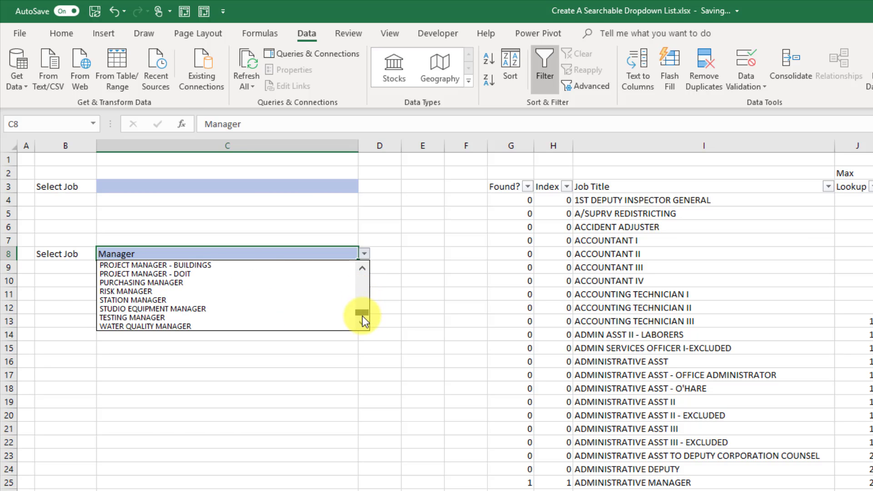
click(300, 291)
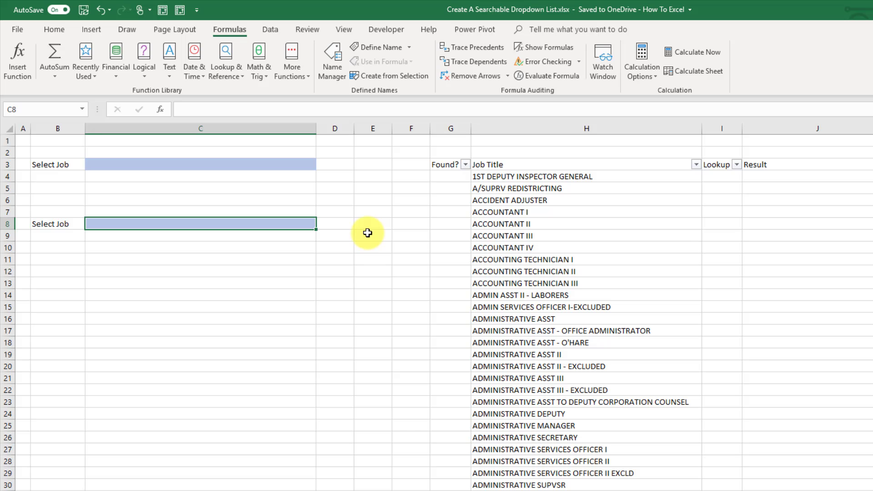
- Type Man in C8 and accept the AutoComplete entry Manager
text(Manager)
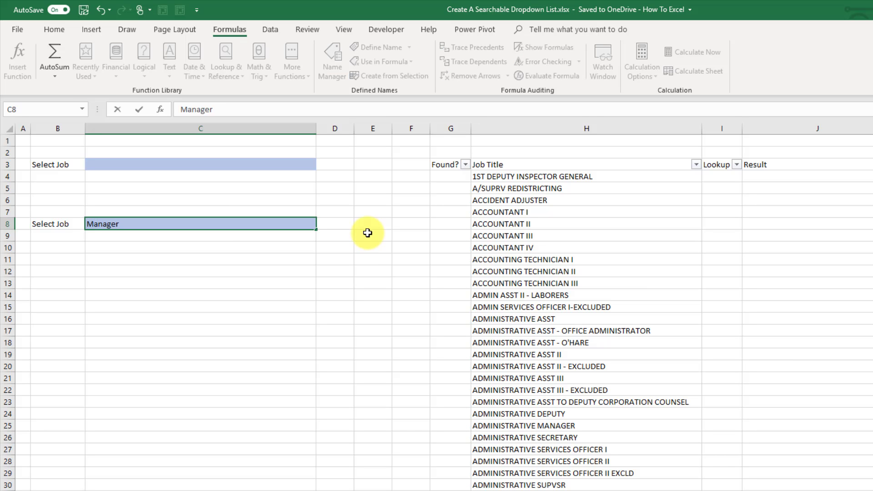
key(Return)
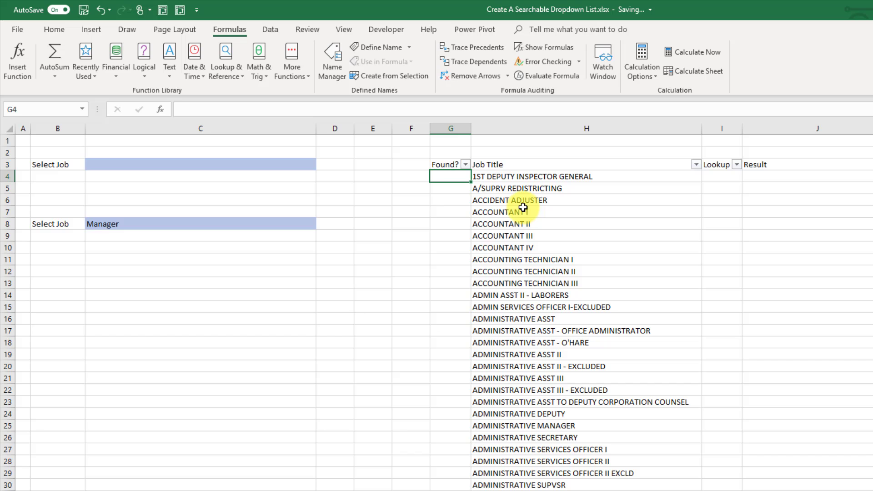
- Enter =SEARCH($C$8,H4) in G4, locking the C8 reference as absolute
text(=)
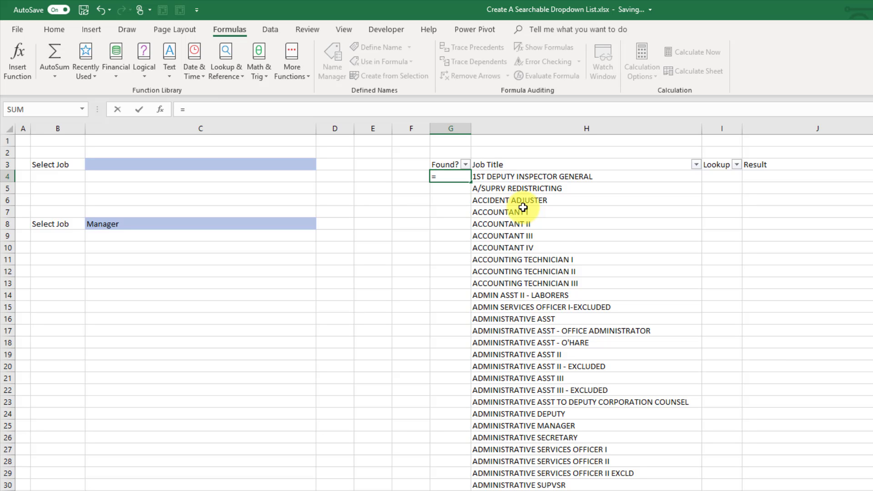
text(search)
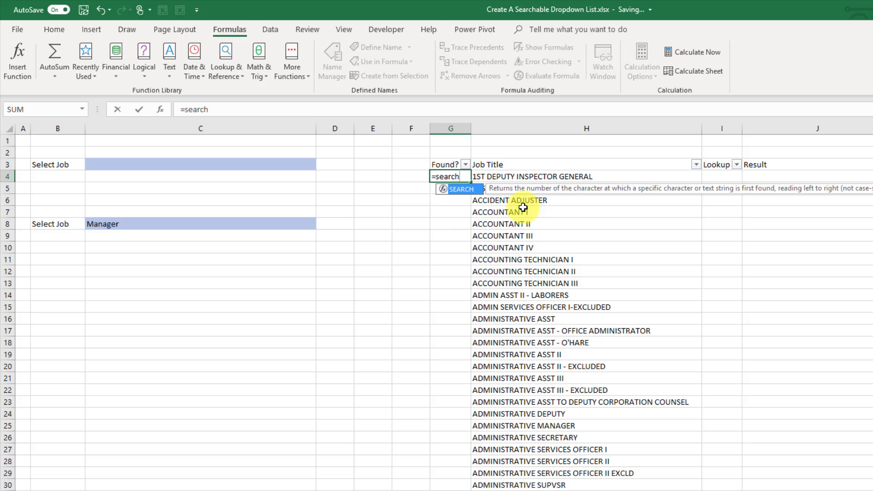
key(Tab)
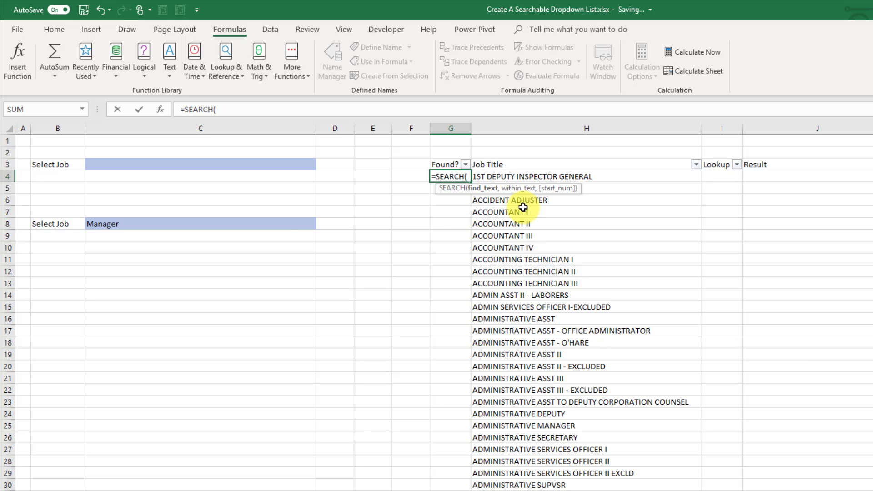
click(257, 224)
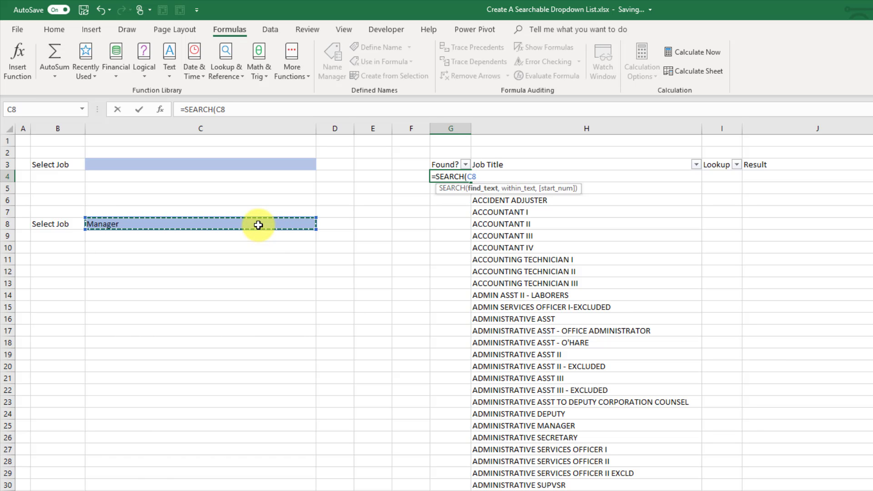
key(F4)
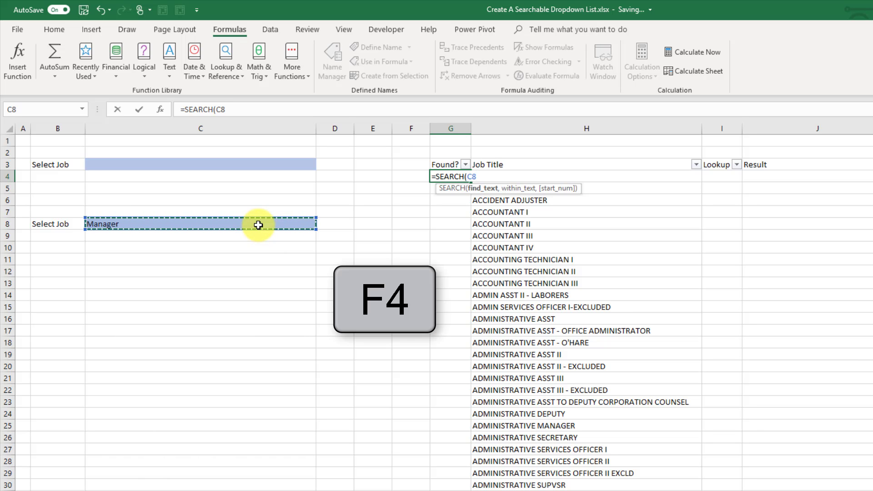
key(F4)
text(,)
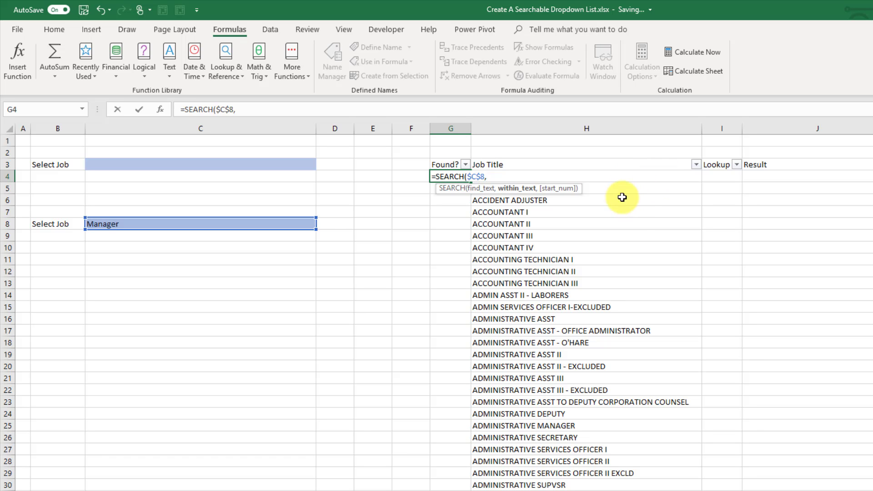
click(648, 189)
key(Up)
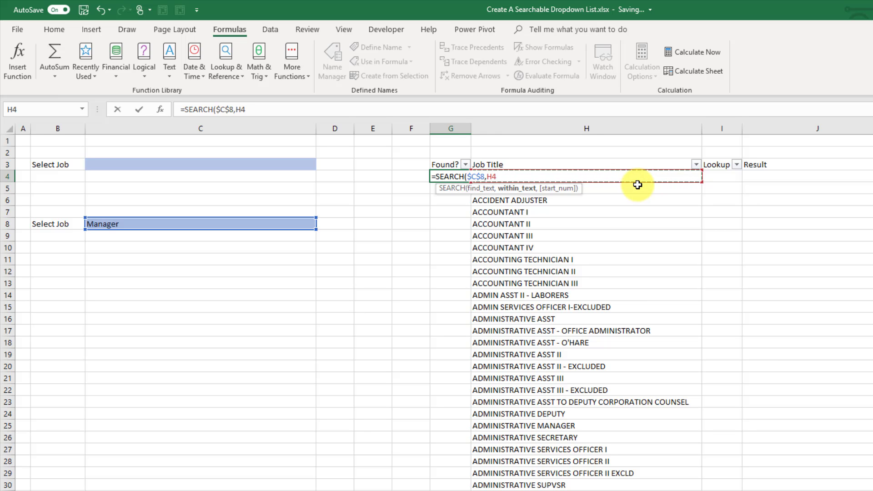
key(Return)
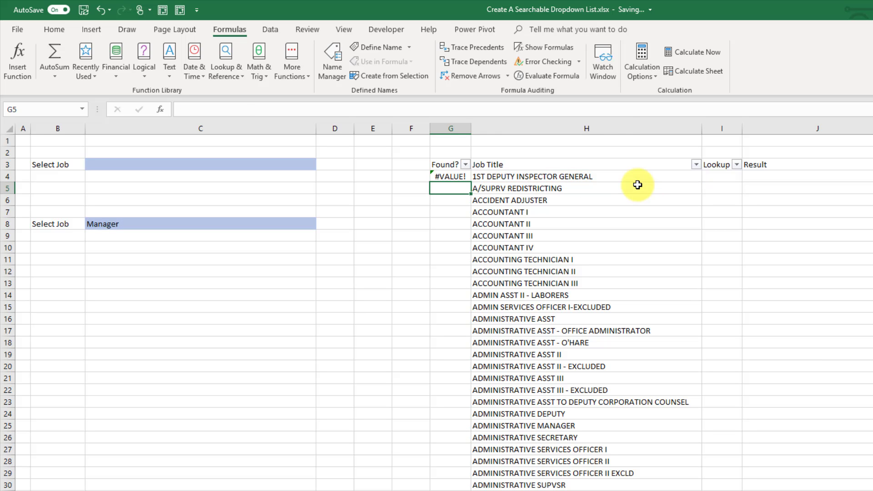
- Fill the SEARCH formula down column G and confirm G25 returns 16 for ADMINISTRATIVE MANAGER
click(447, 177)
double_click(469, 183)
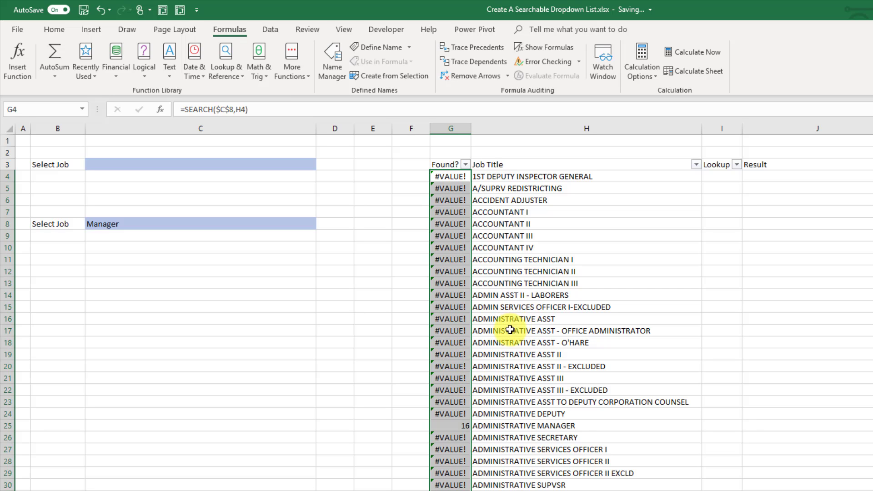
click(449, 428)
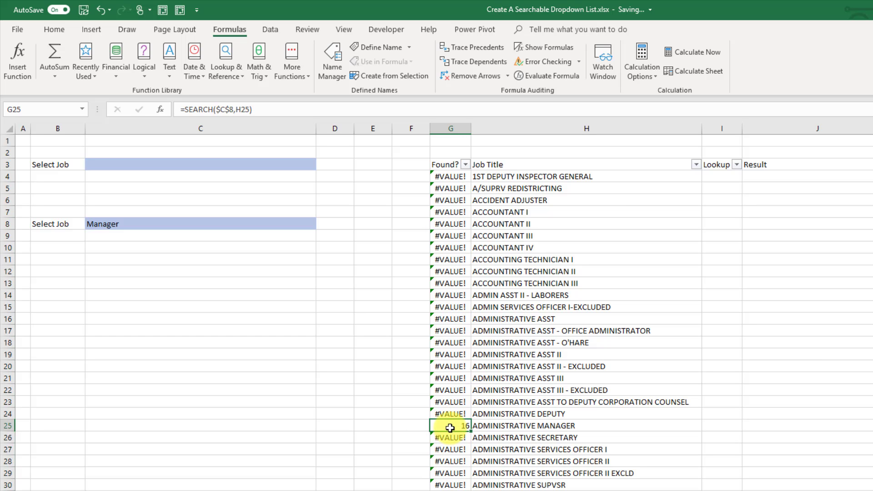
click(508, 429)
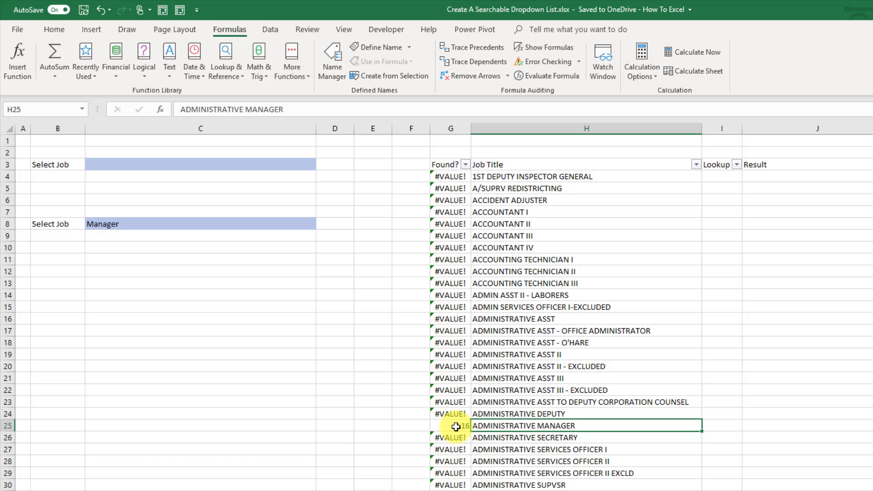
- Rewrite G4 as =IF(ISERROR(SEARCH($C$8,H4)),0,1)
click(445, 176)
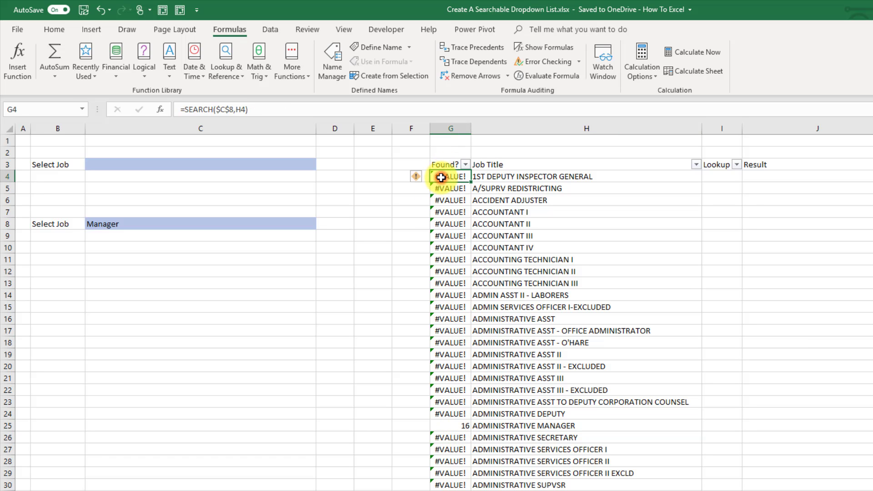
click(184, 111)
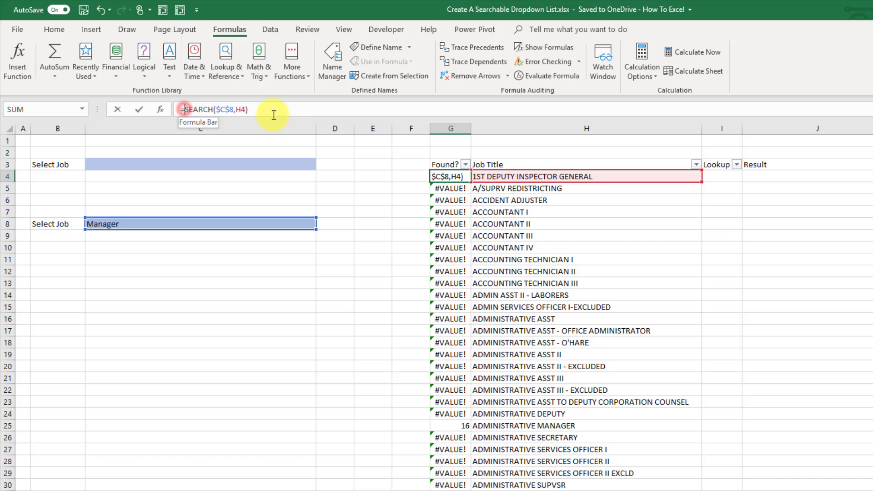
text(if()
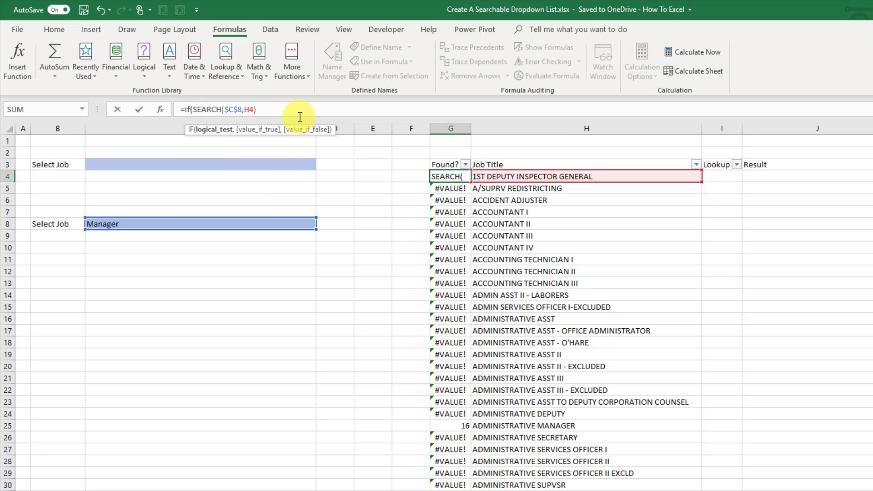
text(is)
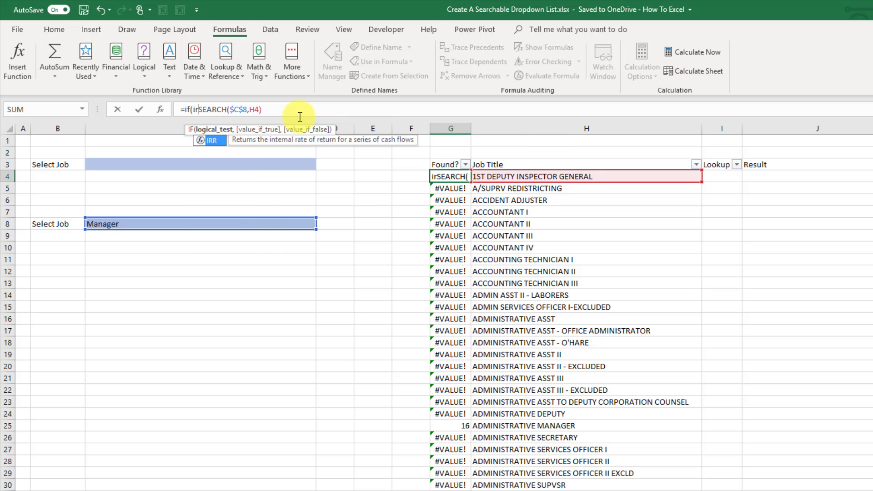
key(Down)
key(Down)
key(Tab)
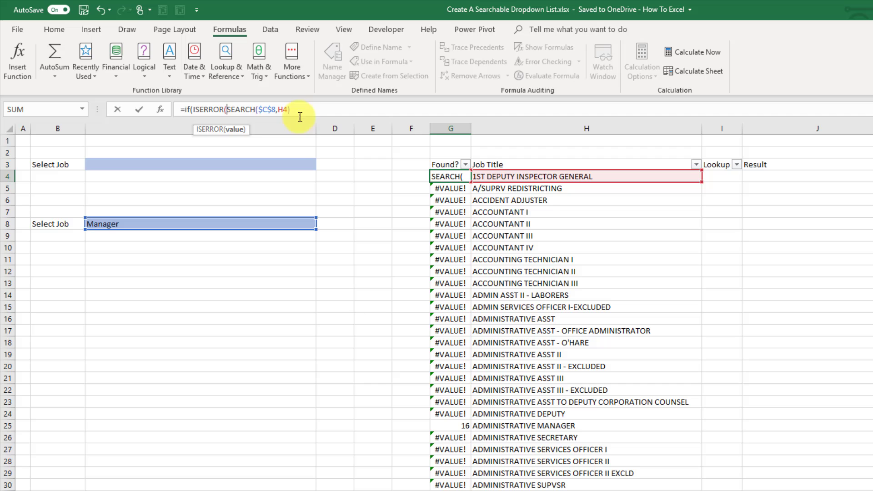
click(297, 112)
text(,)
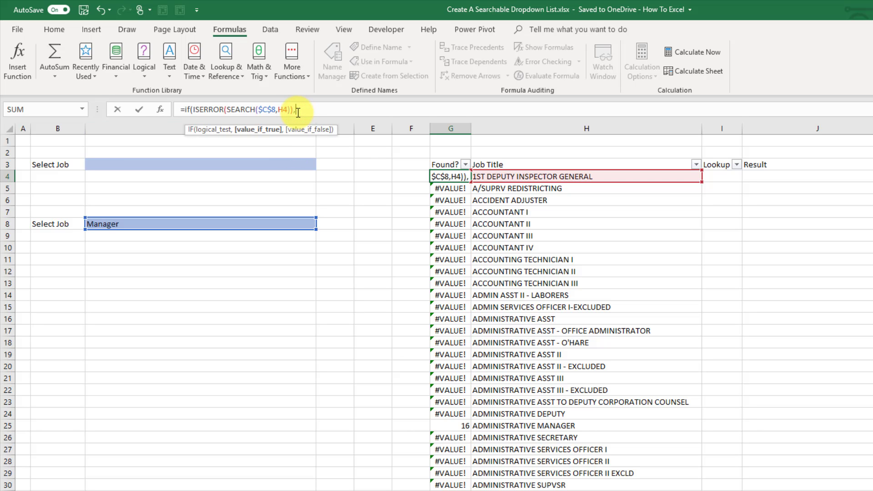
text(0,1)
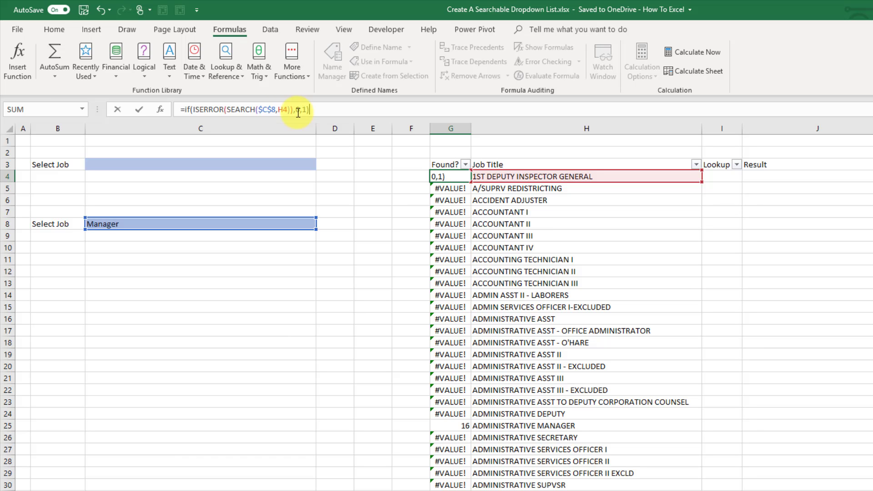
key(Return)
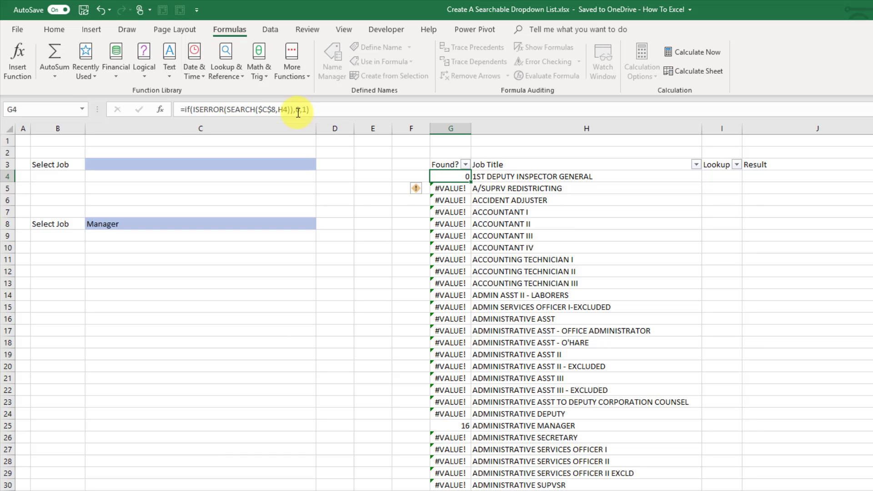
- Fill the IF formula down the Found? column and verify 1 for manager titles, 0 otherwise
click(459, 175)
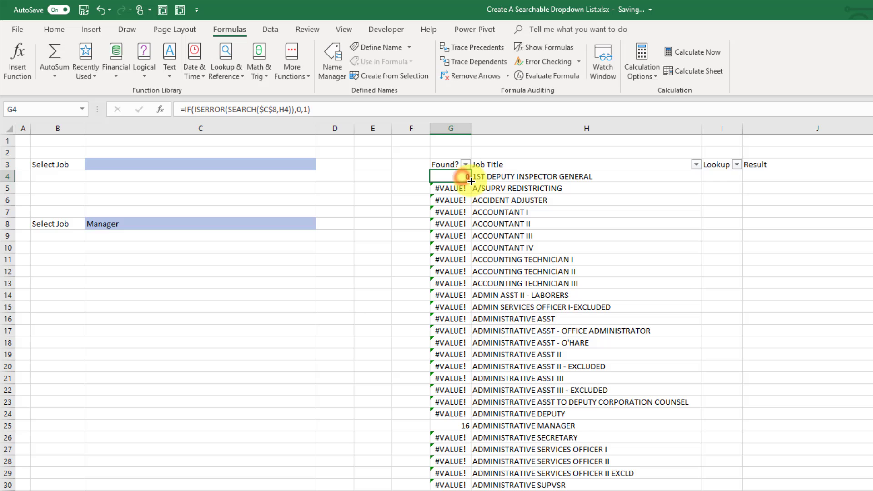
double_click(470, 182)
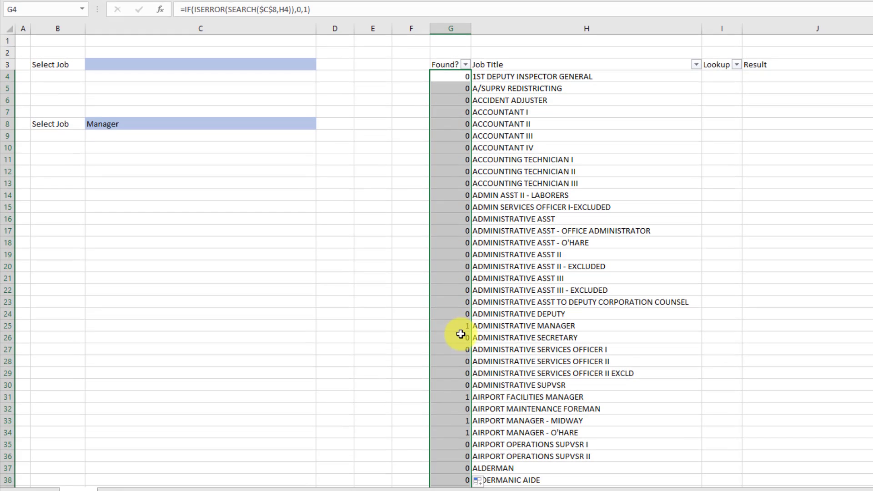
drag(457, 414, 456, 438)
click(457, 302)
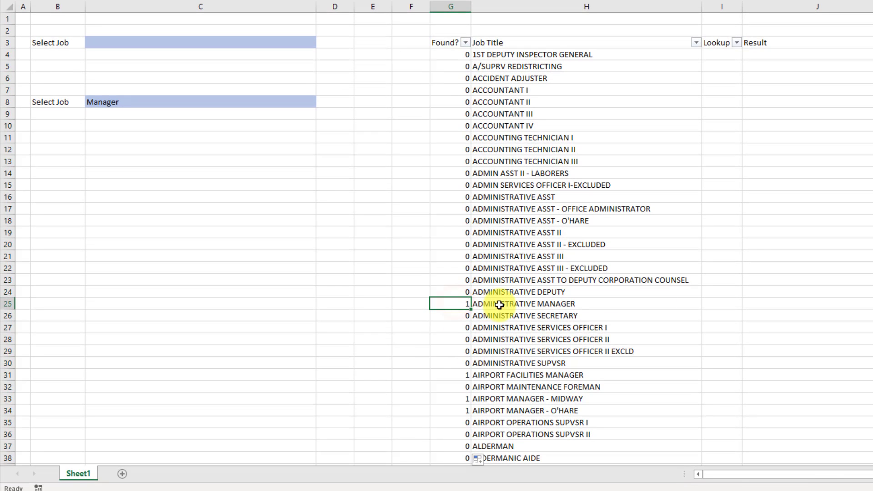
click(497, 303)
click(459, 374)
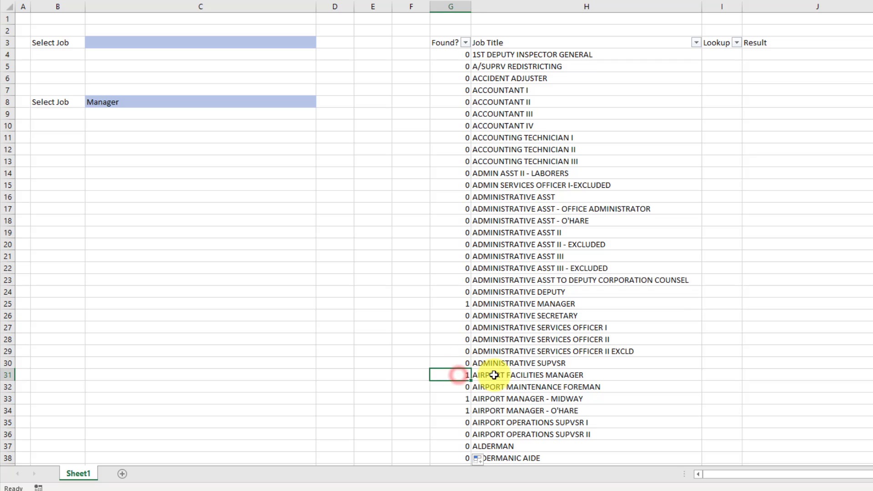
click(473, 374)
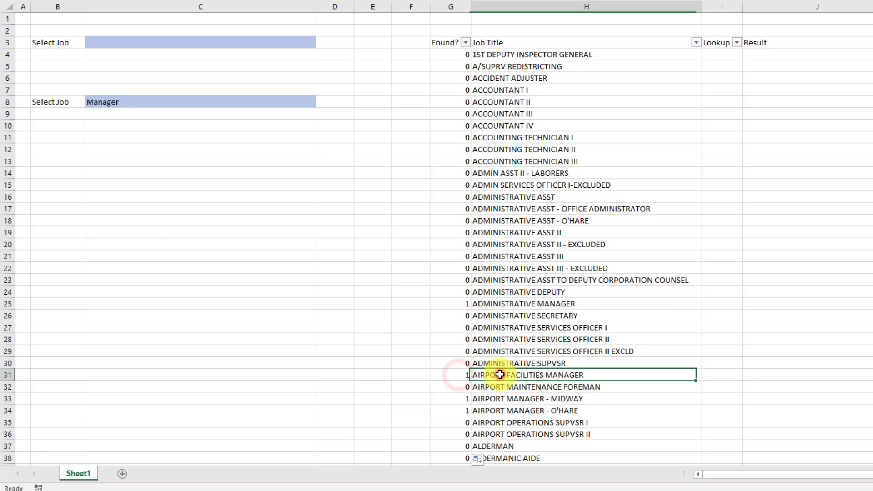
click(454, 363)
click(504, 363)
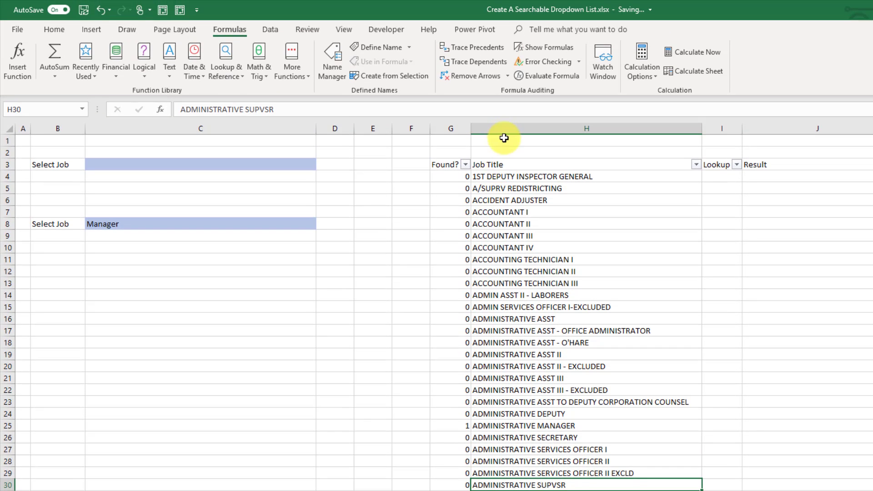
- Insert an Index column before Job Title and review its cells beside the manager titles
right_click(502, 125)
click(516, 209)
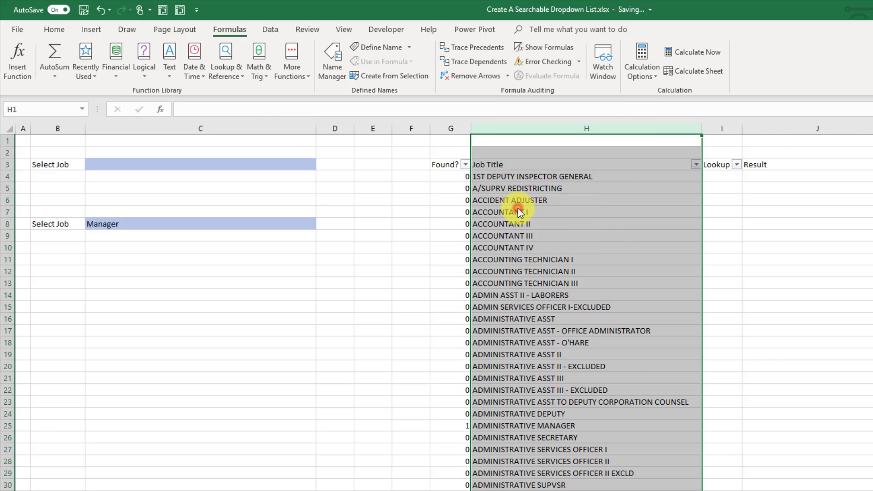
click(491, 164)
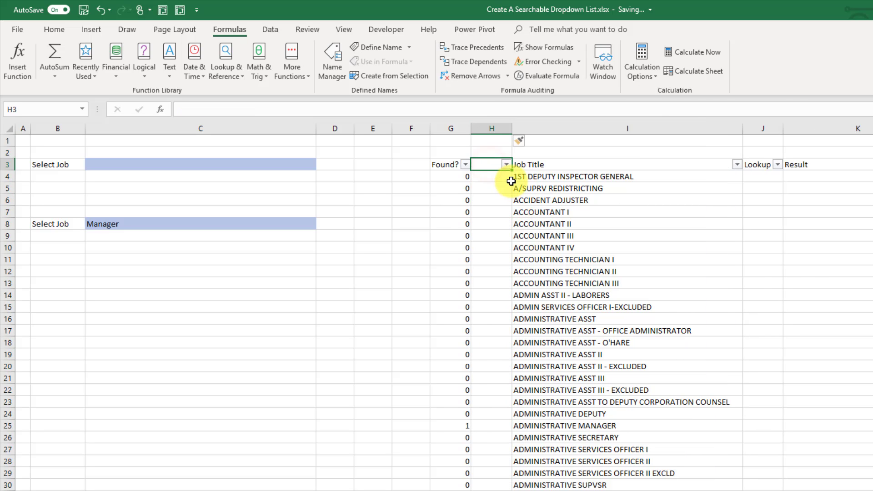
text(Index)
key(Return)
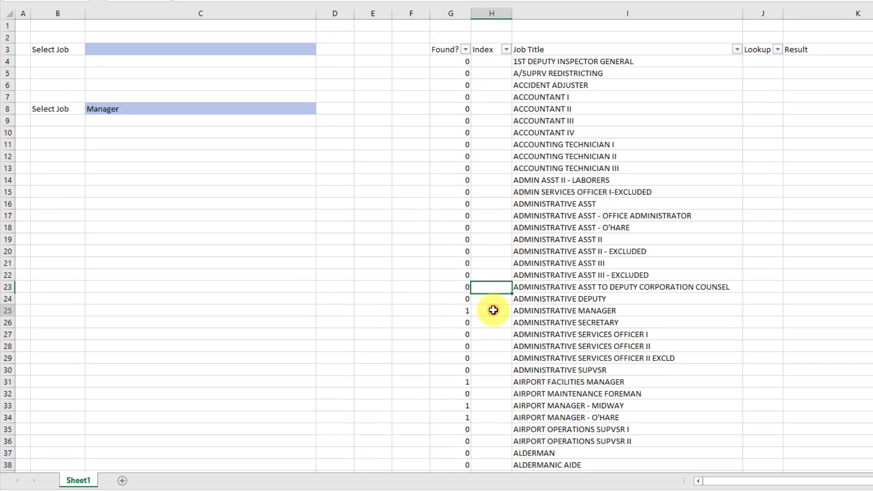
click(492, 394)
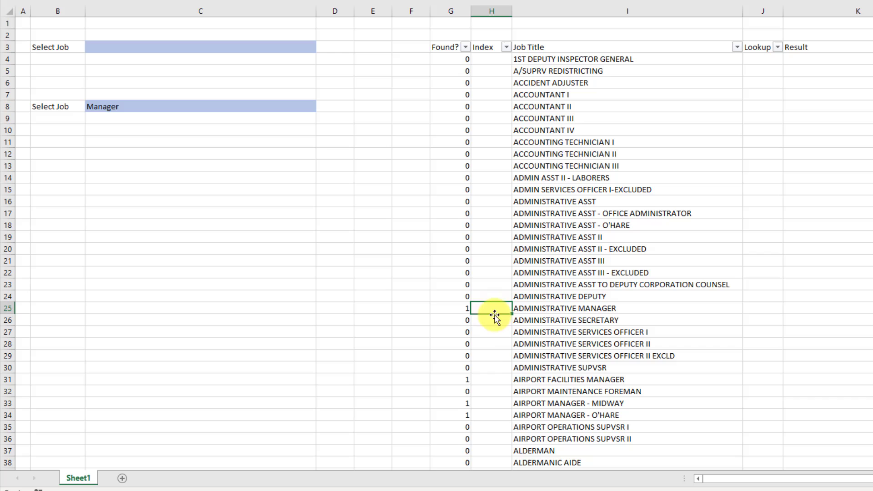
click(489, 379)
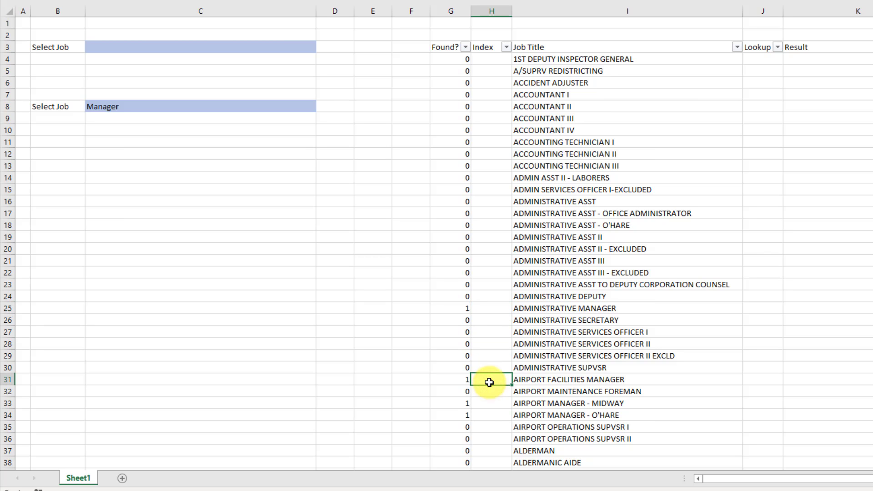
click(488, 402)
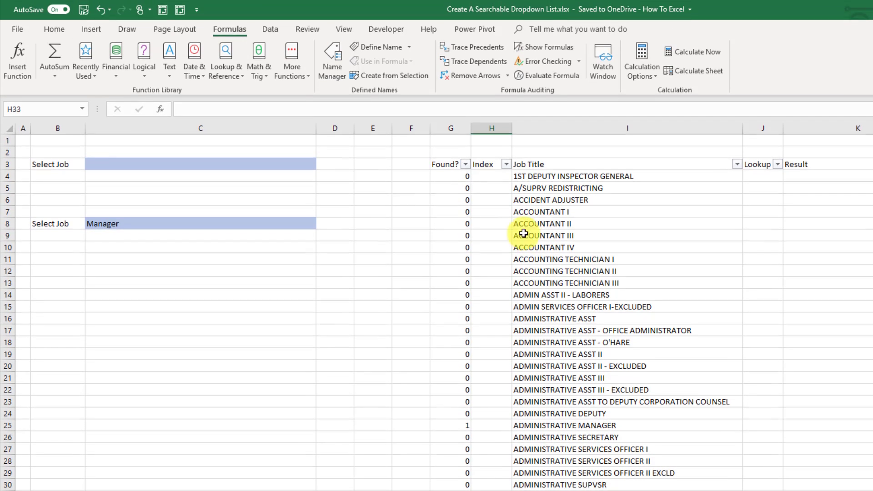
- Enter =MAX($H$3:H3) in H4 and fill it down the Index column
click(488, 174)
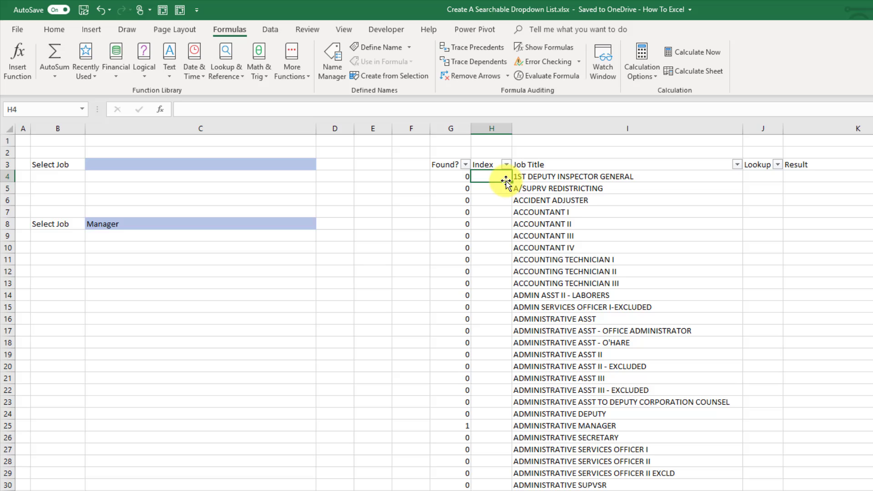
text(=)
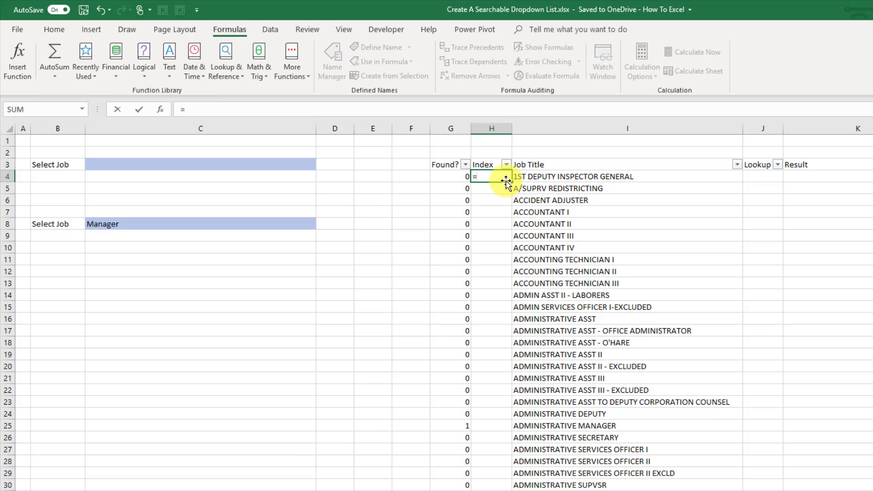
text(max()
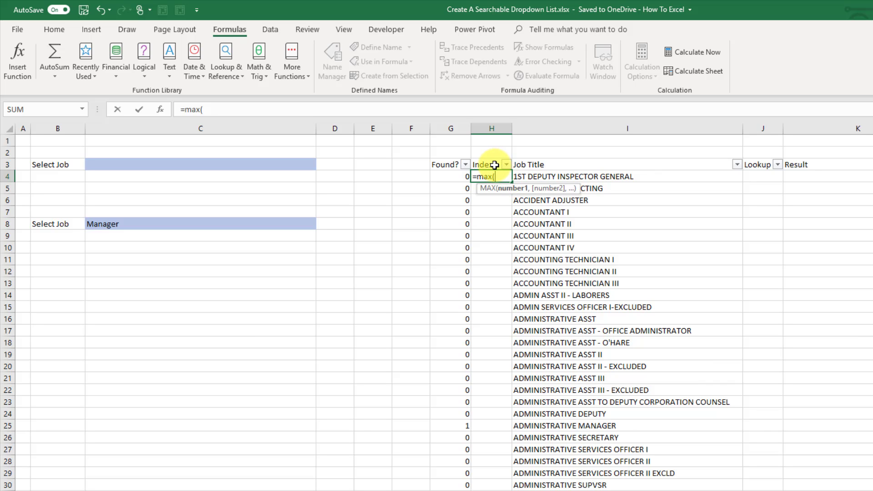
click(495, 164)
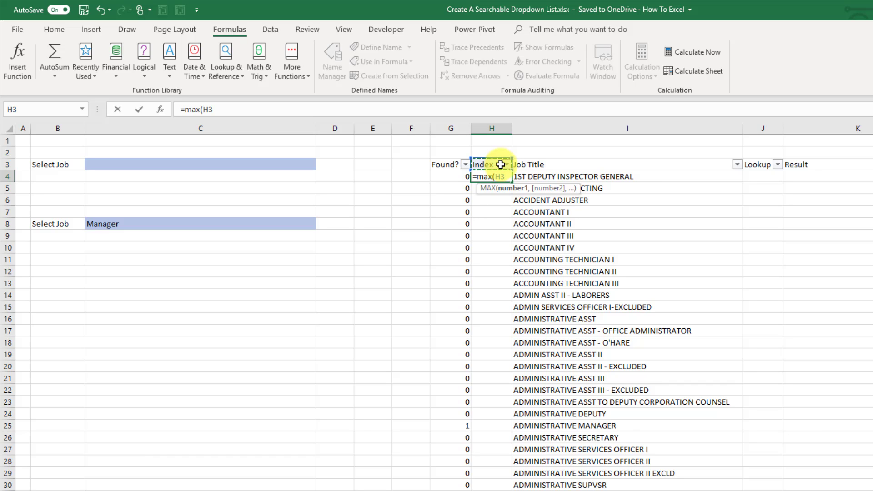
text(:)
click(500, 164)
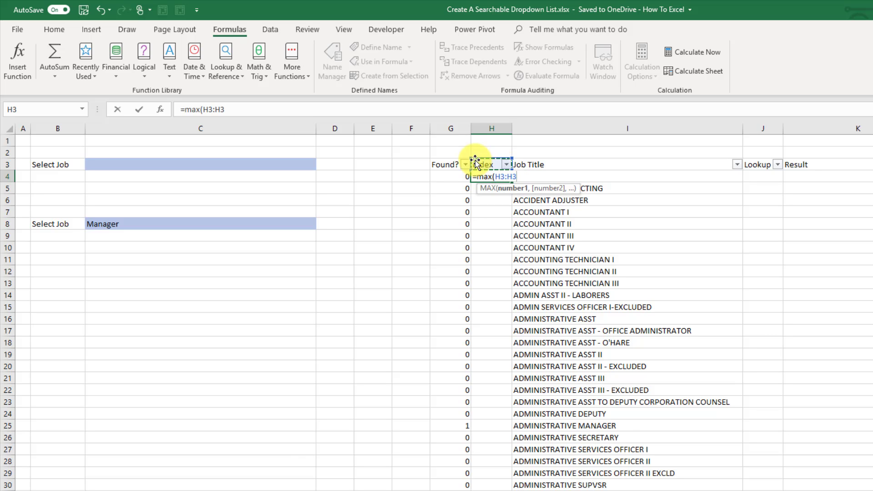
click(246, 108)
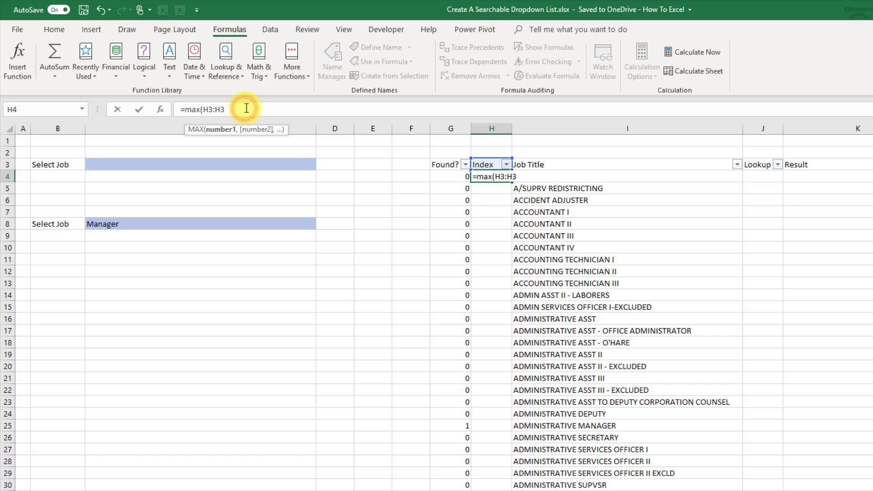
text())
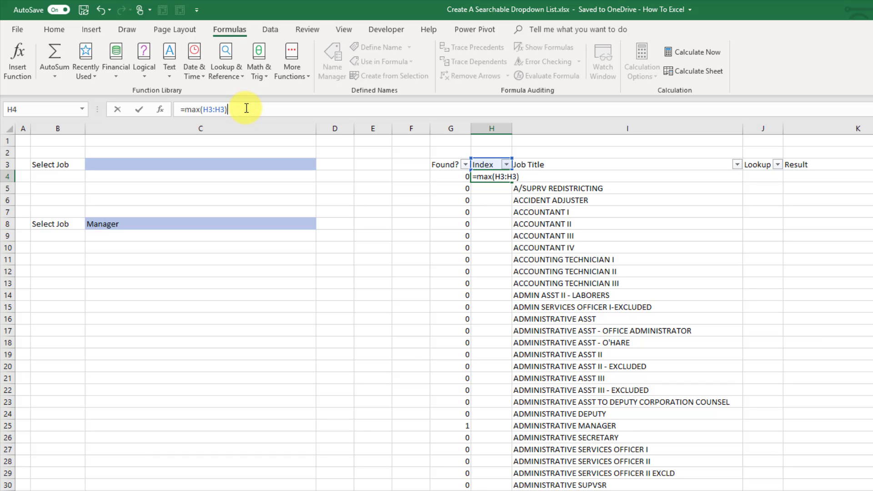
double_click(207, 109)
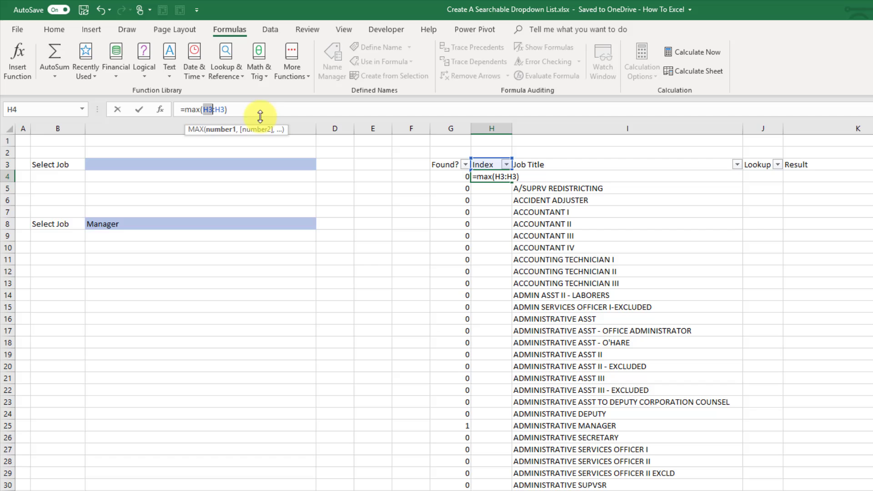
key(F4)
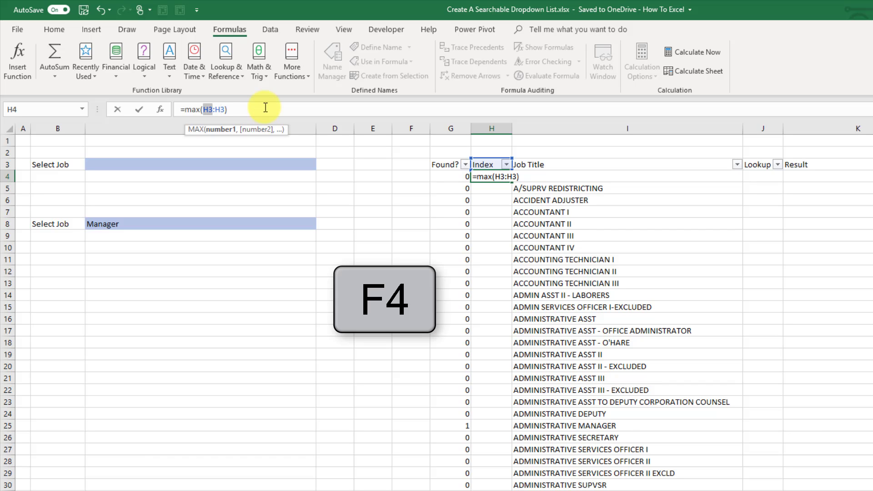
key(F4)
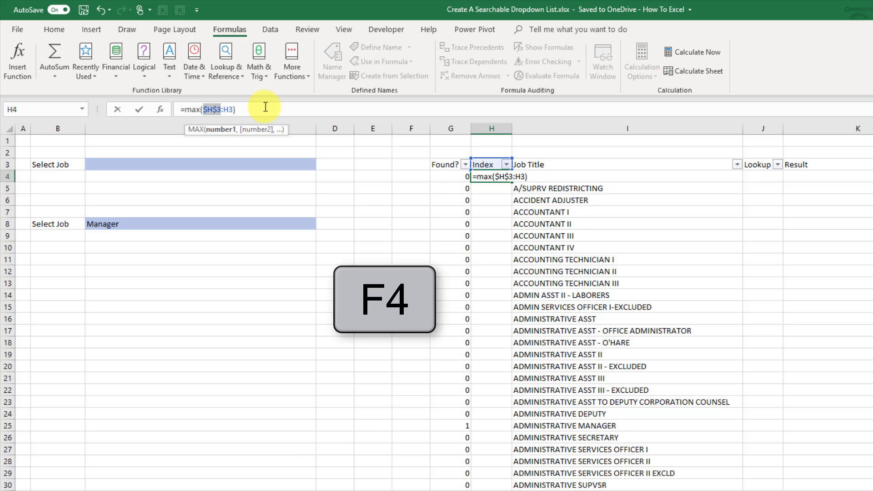
key(Return)
click(502, 174)
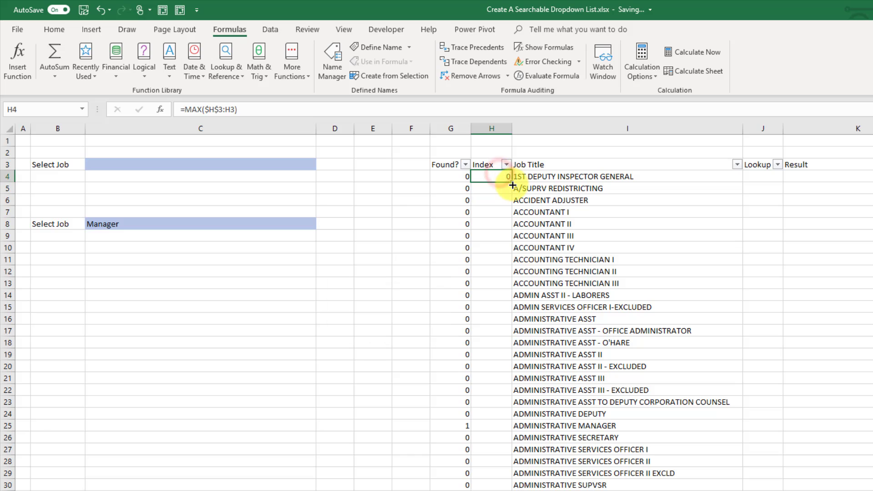
double_click(511, 182)
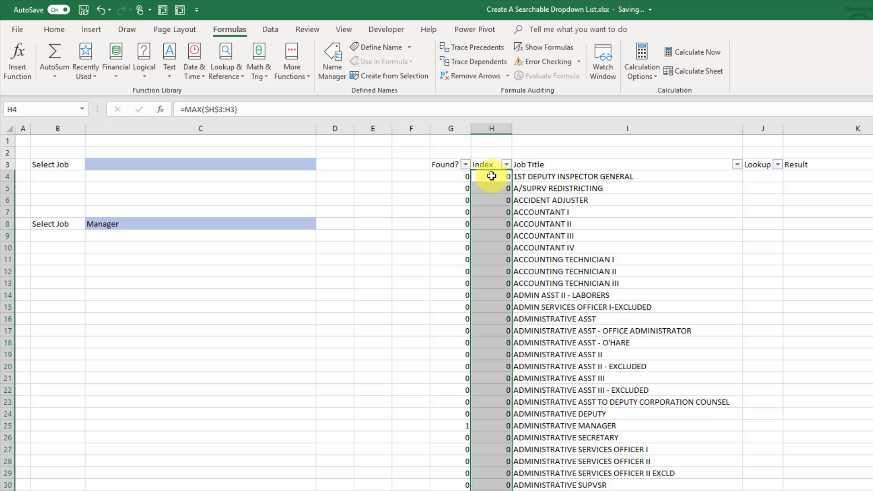
- Change H4 to =MAX($H$3:H3)+G4 and refill it down the Index column
click(491, 177)
click(260, 107)
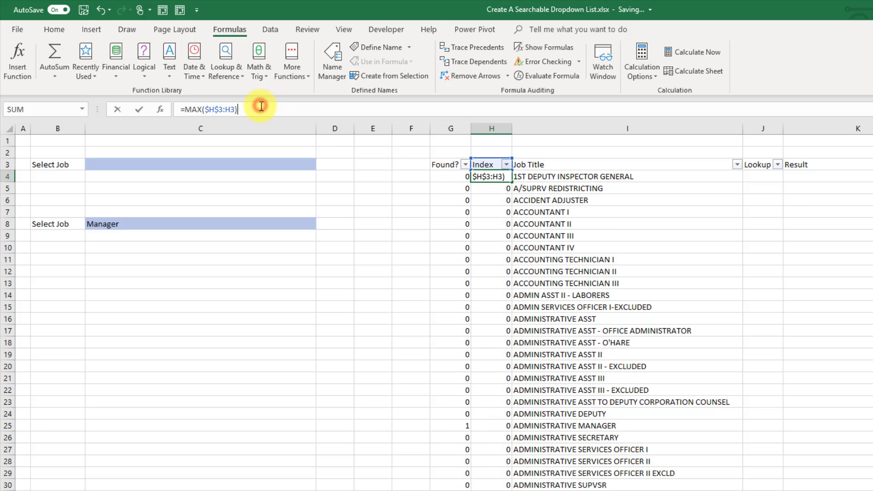
text(+)
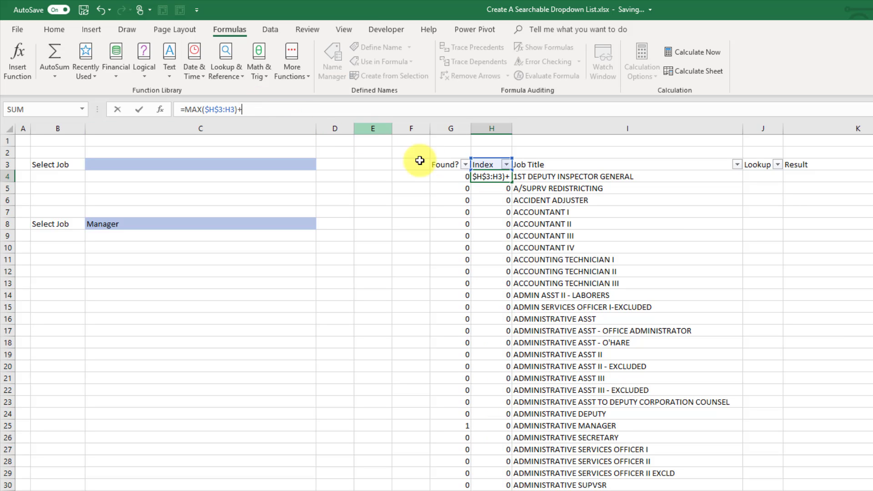
click(442, 175)
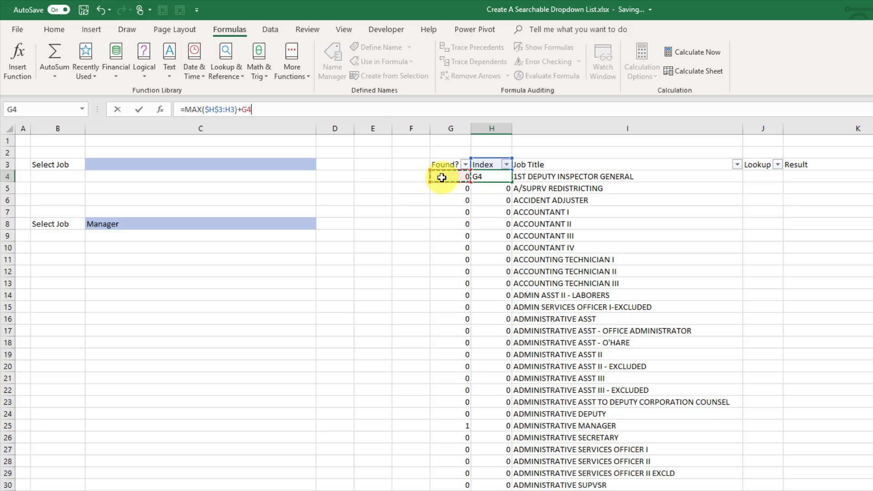
key(Return)
click(500, 177)
double_click(510, 182)
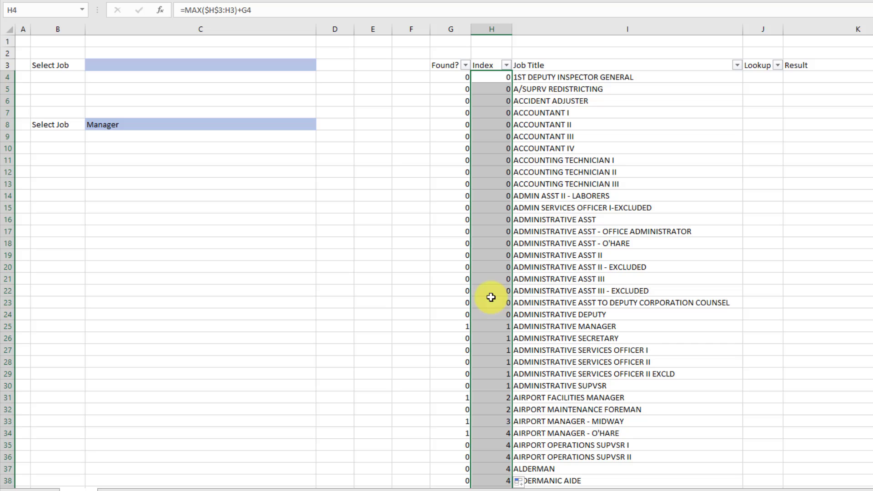
click(486, 326)
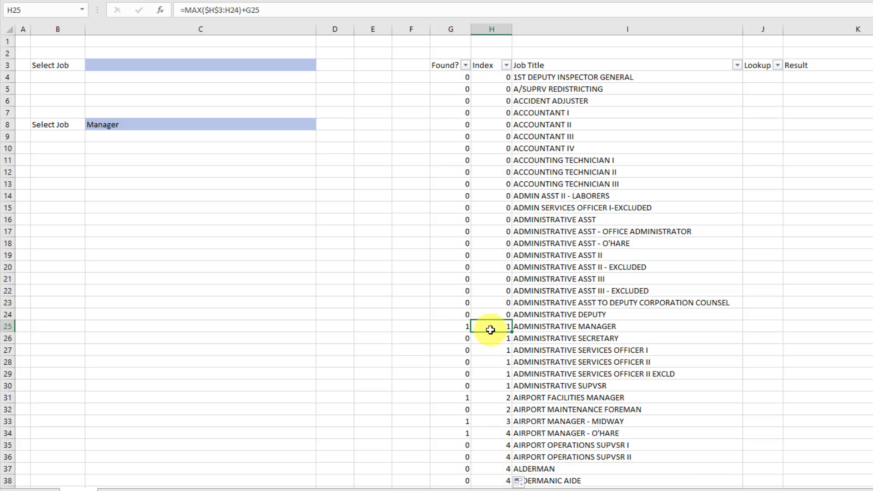
click(498, 8)
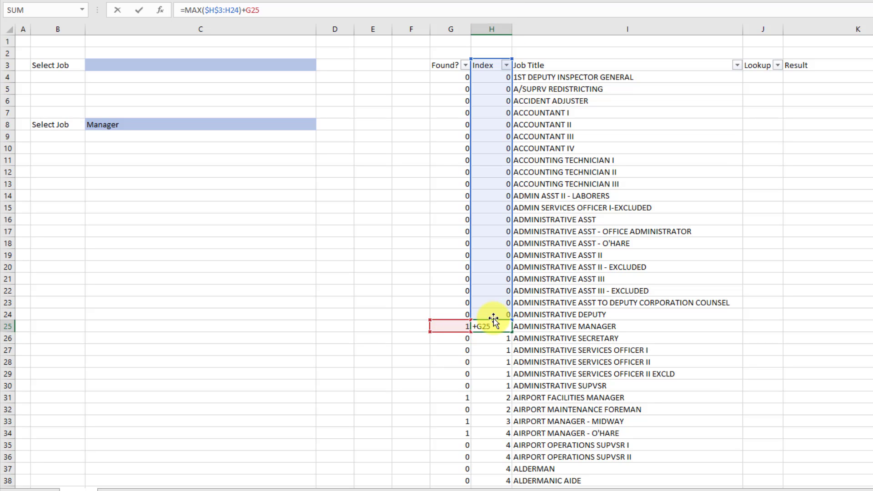
key(Return)
click(492, 398)
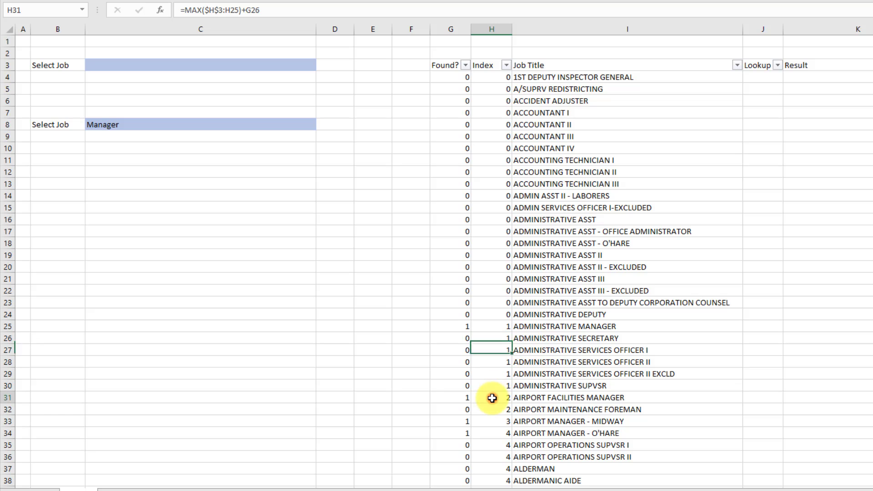
click(431, 14)
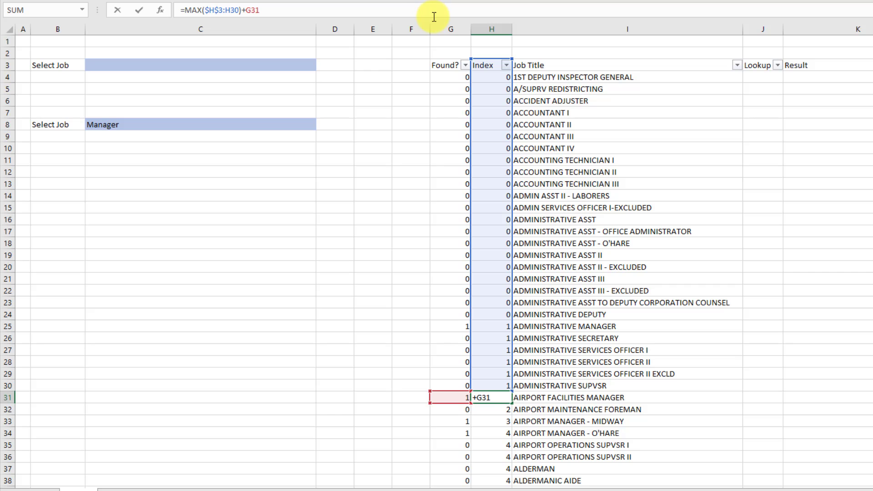
key(Return)
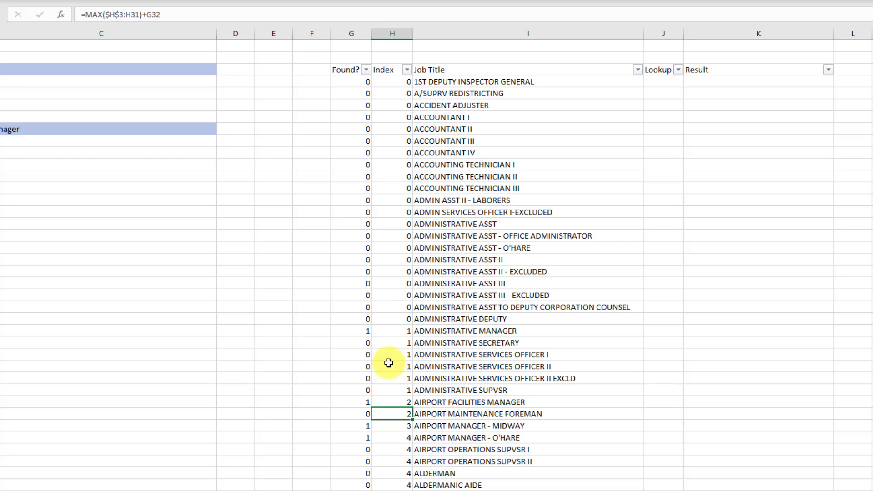
- Enter 1 and 2 in J4:J5, fill the series down, and verify it ends at 1111
click(661, 80)
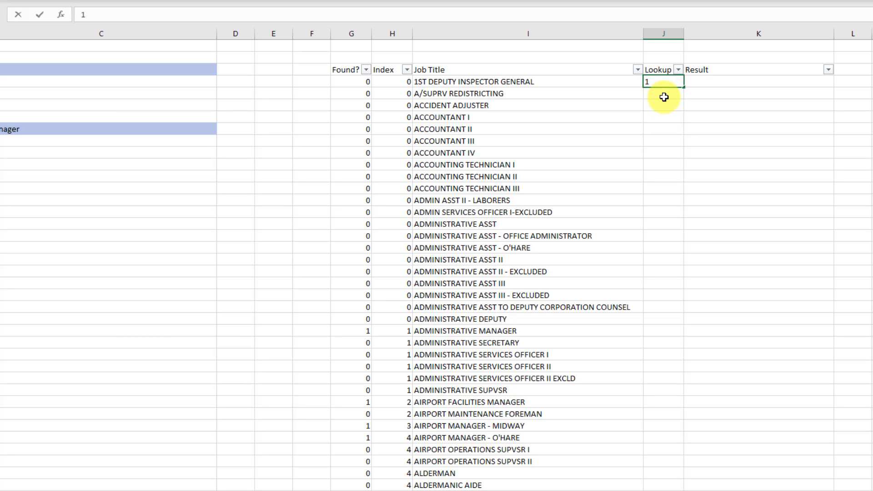
key(Return)
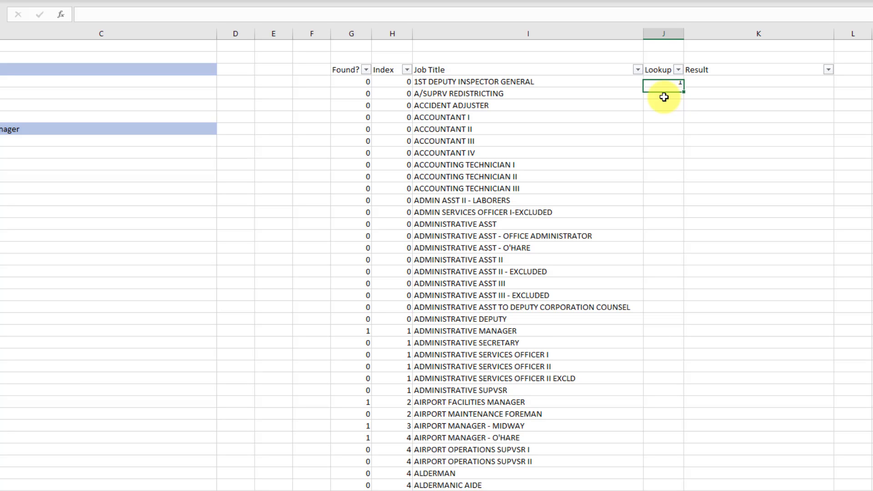
click(664, 96)
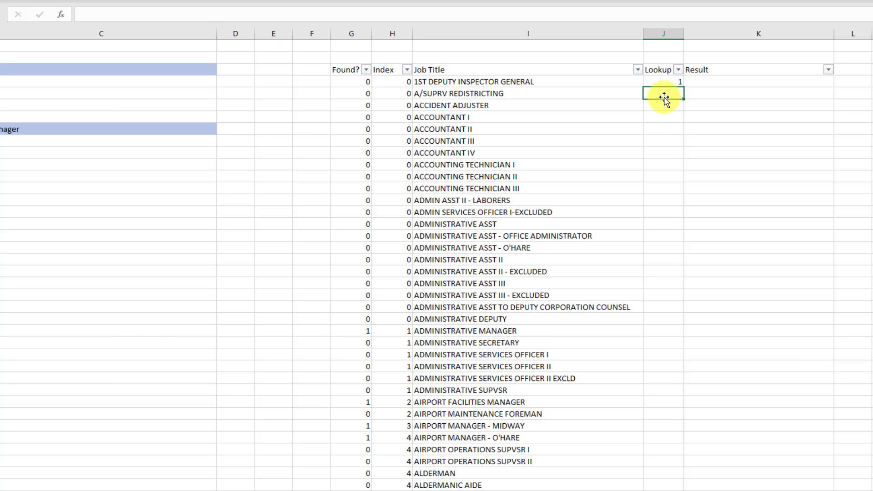
text(2)
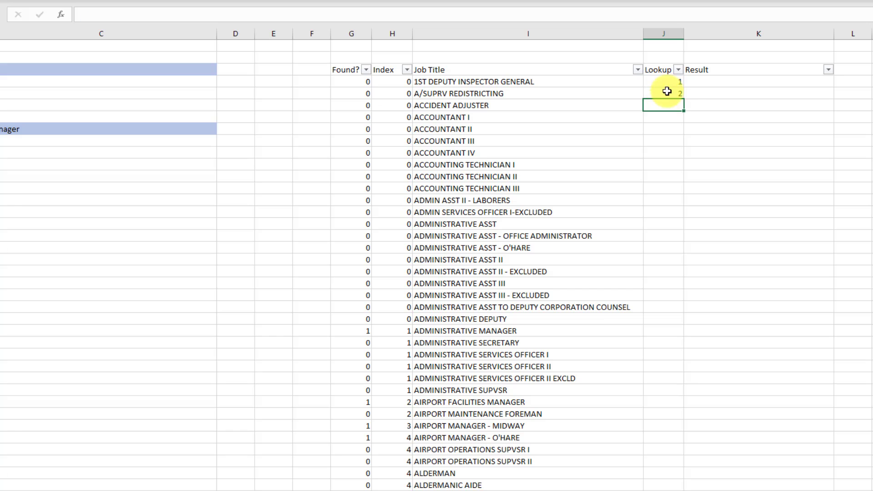
drag(675, 82, 676, 93)
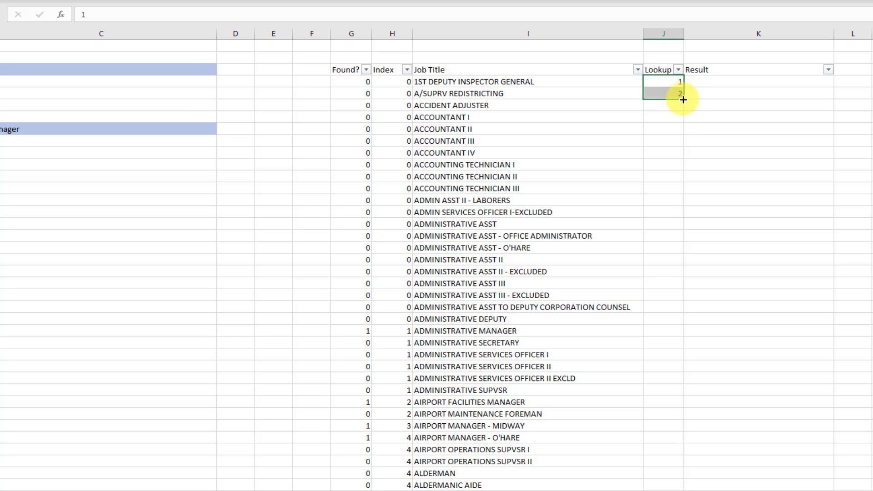
double_click(682, 100)
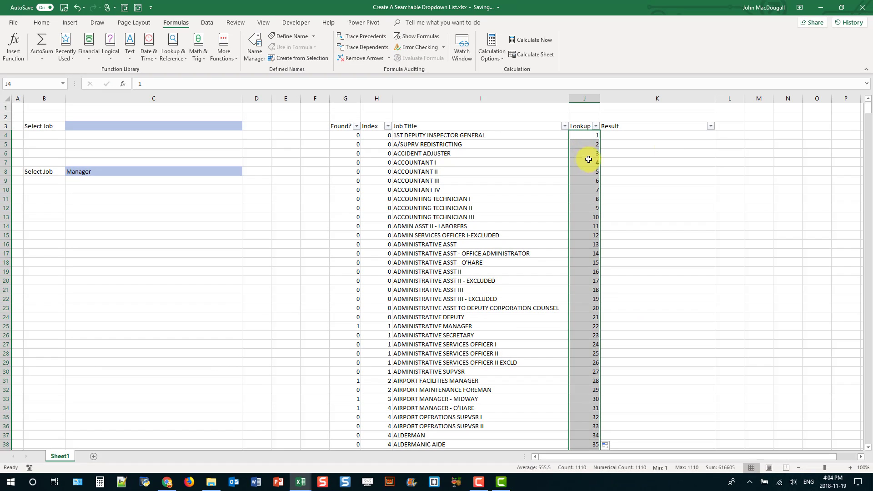
drag(868, 110, 867, 437)
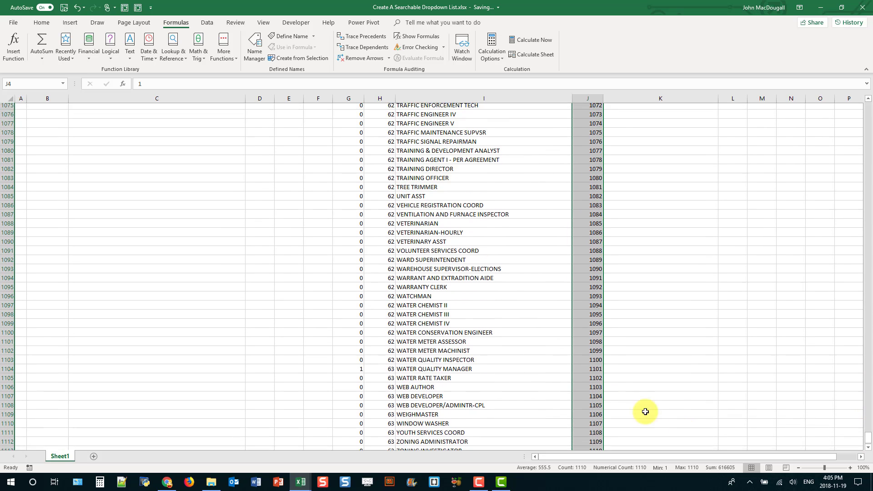
scroll(643, 409, down, 6)
click(584, 336)
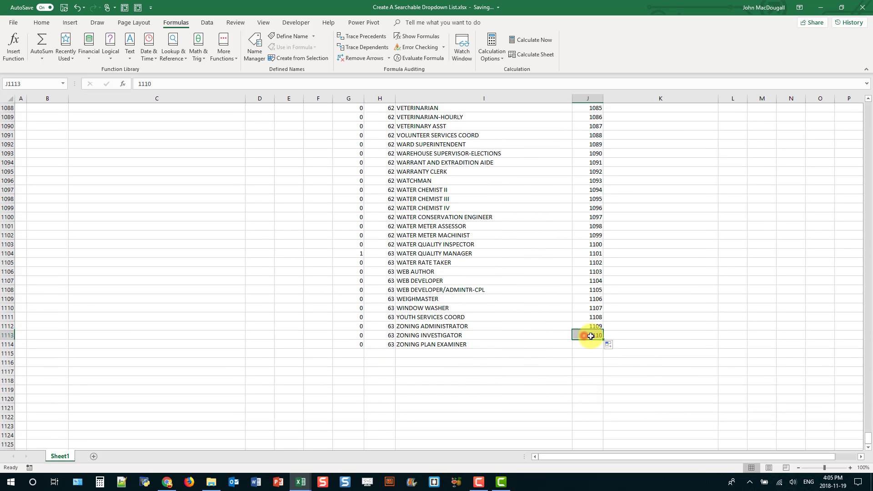
drag(596, 327, 581, 343)
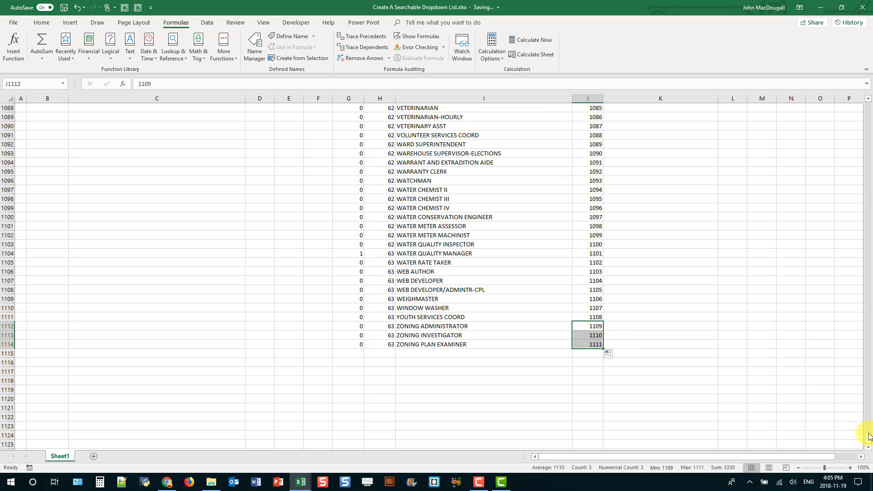
drag(869, 438, 757, 90)
- In K4 start a VLOOKUP on J4 against the absolute table $H$4:$I$1114
click(635, 136)
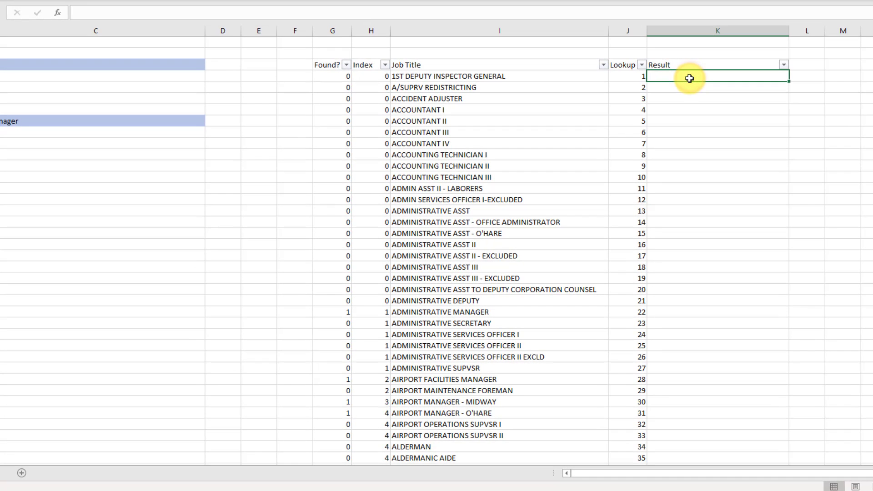
text(=vl)
key(Tab)
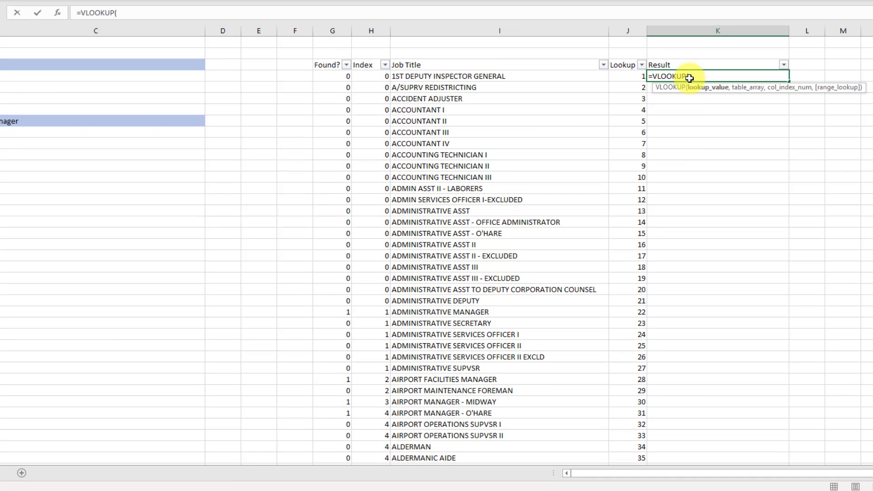
key(Left)
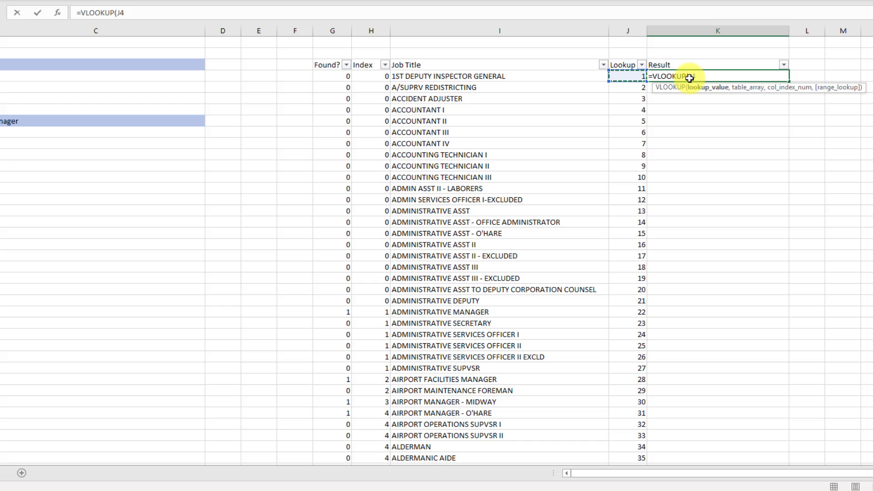
text(,)
key(Left)
key(Left)
key(Left)
key(Left)
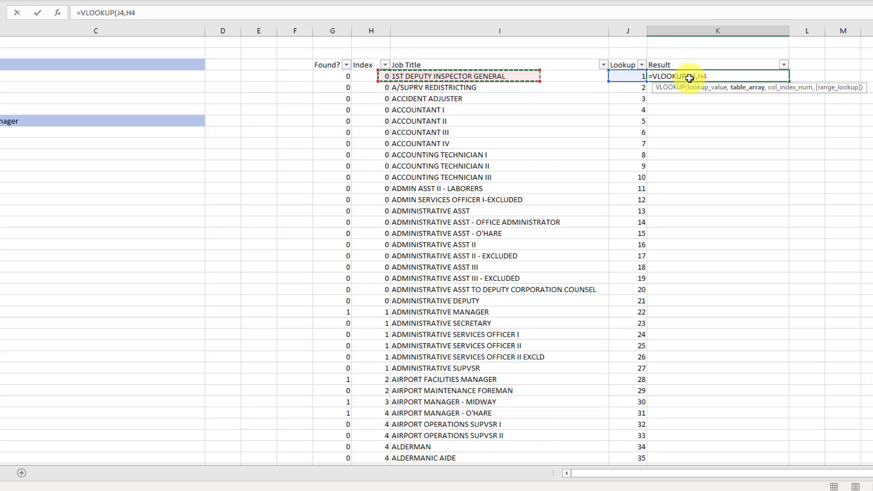
key(Right)
key(shift+Right)
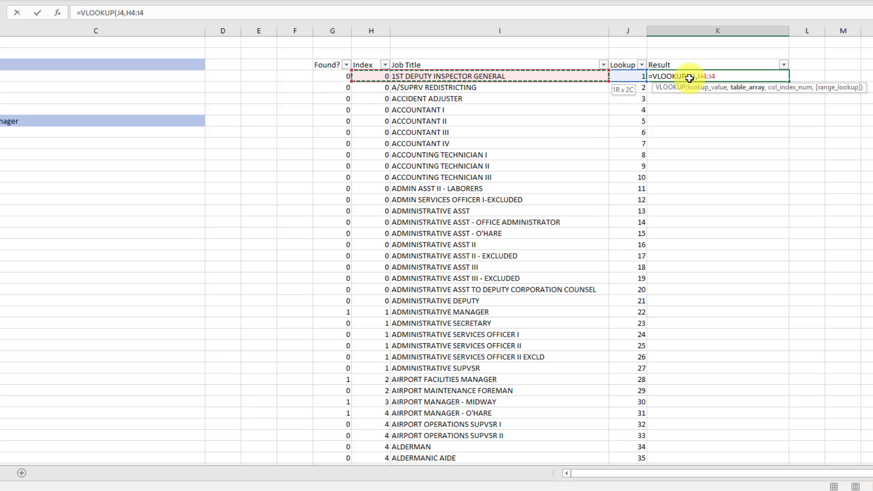
key(ctrl+shift+Down)
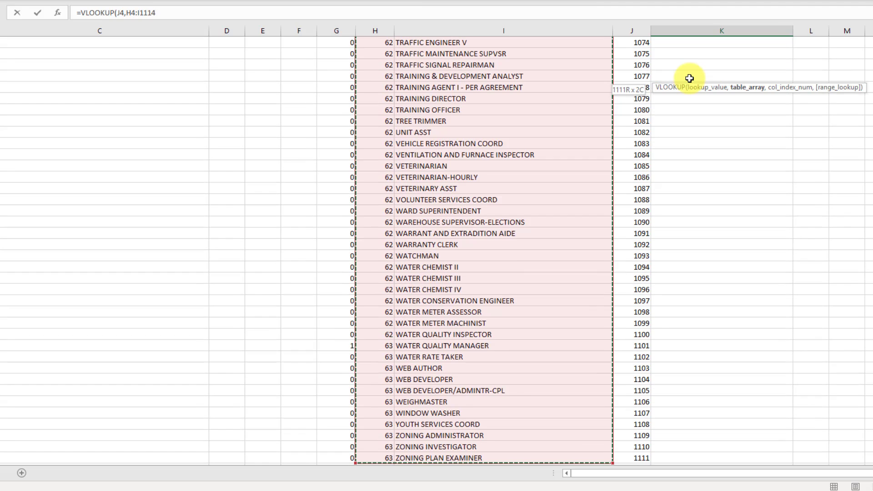
key(F4)
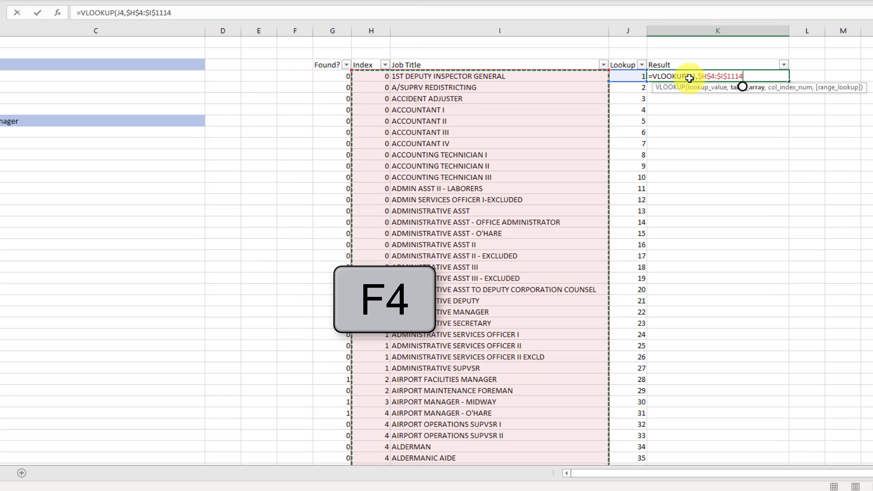
- Finish the lookup with column 2 and FALSE, giving =VLOOKUP(J4,$H$4:$I$1114,2,FALSE)
text(,)
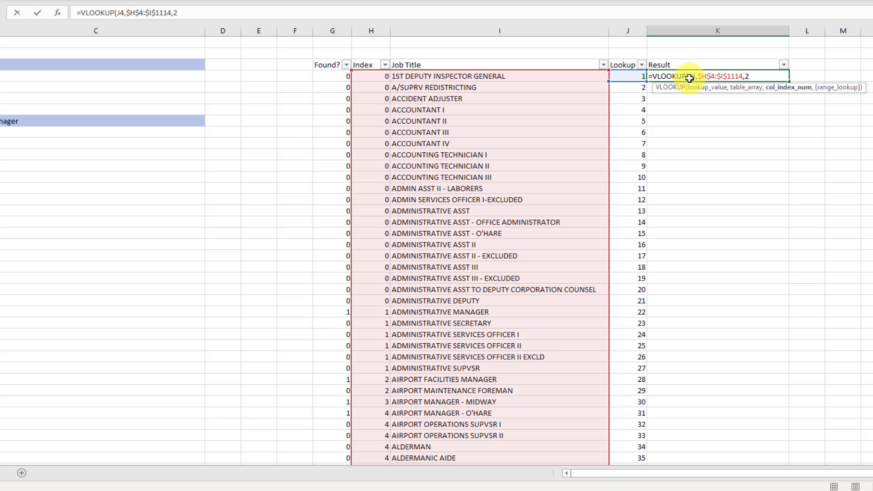
text(2,)
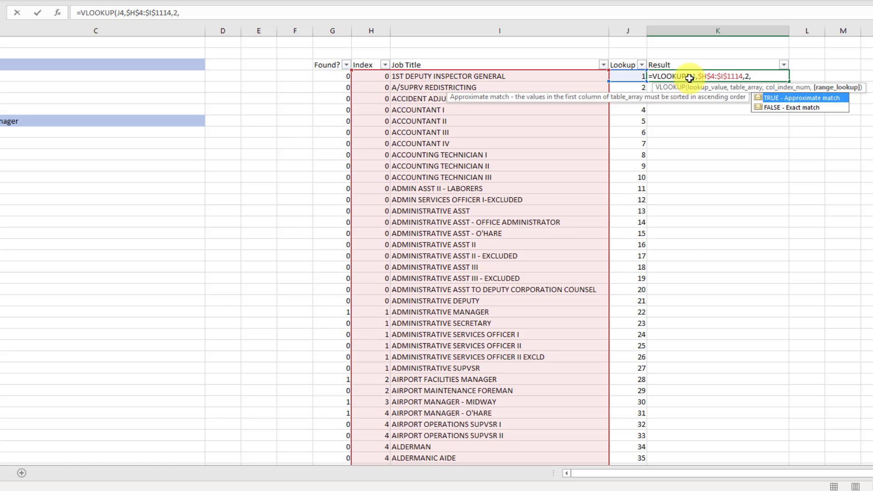
key(Down)
key(Tab)
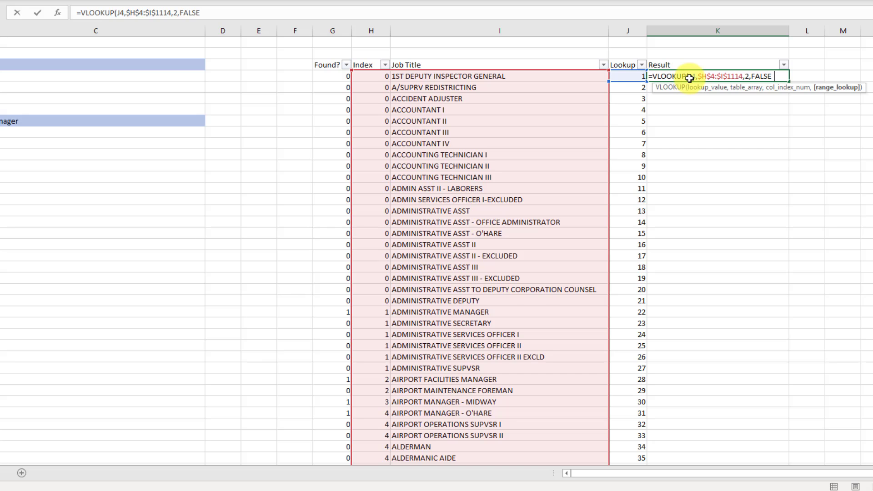
key(Return)
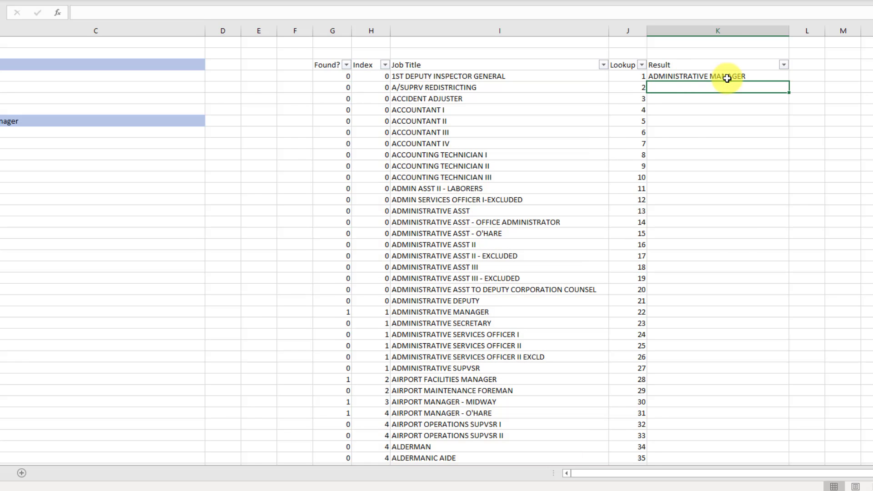
- Fill the K4 VLOOKUP down column K and inspect the #N/A results starting at Lookup 64
click(750, 77)
double_click(789, 83)
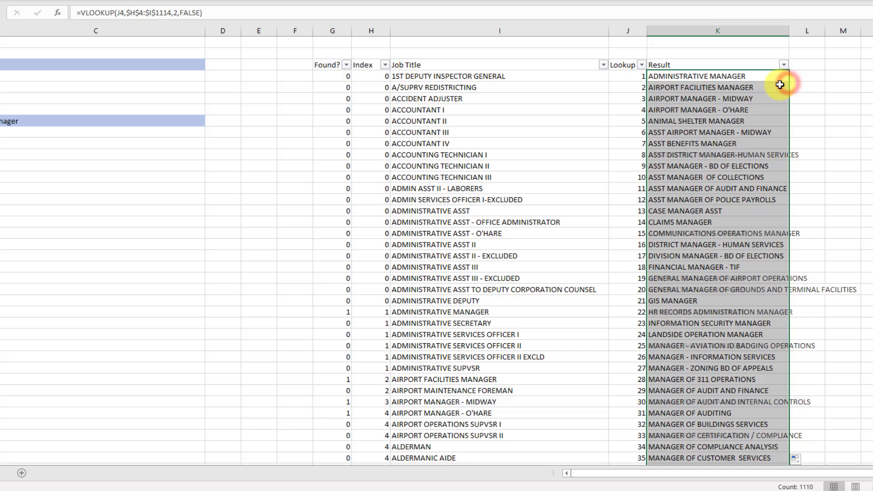
scroll(736, 104, down, 1)
scroll(736, 104, down, 15)
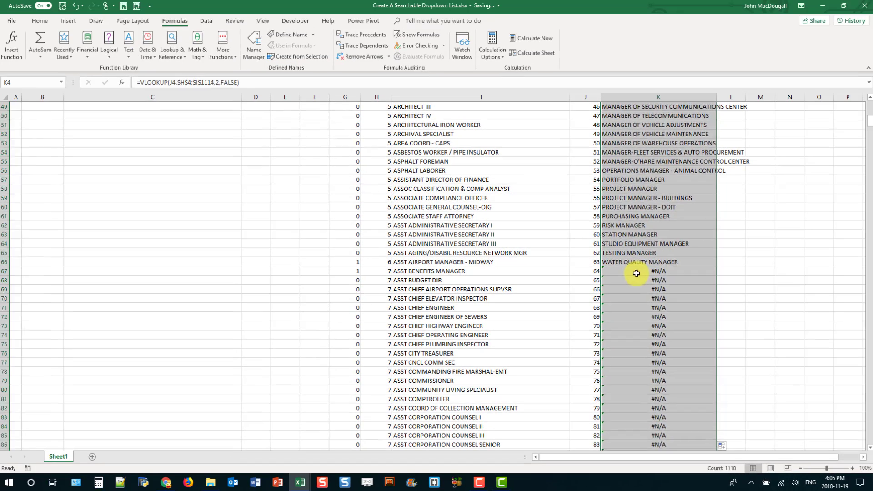
click(677, 253)
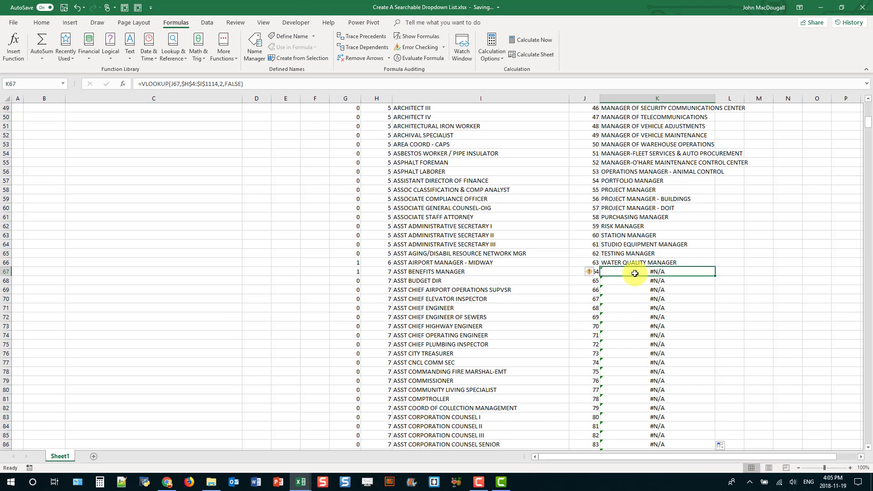
scroll(635, 277, down, 2)
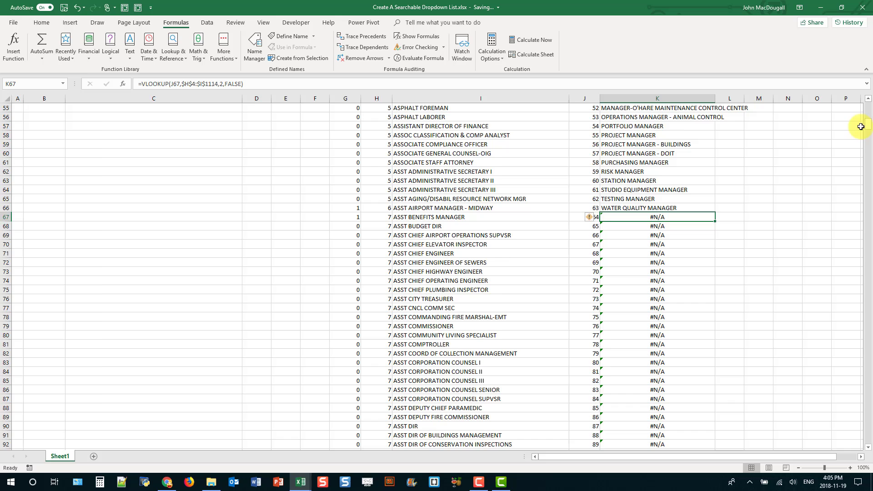
drag(867, 134, 870, 406)
drag(868, 441, 868, 122)
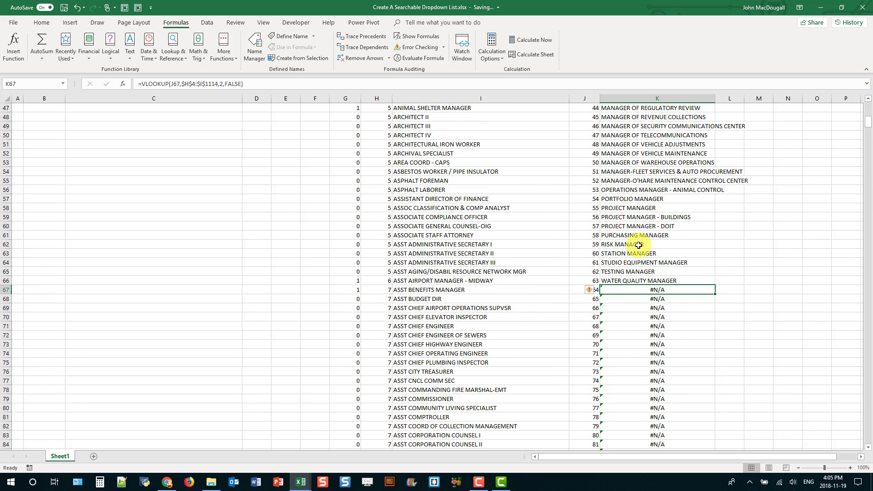
click(574, 289)
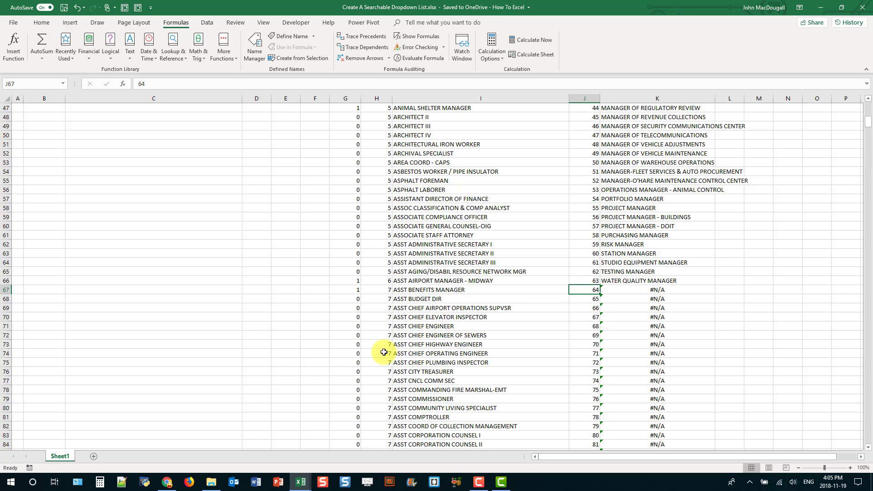
drag(868, 122, 845, 110)
click(611, 135)
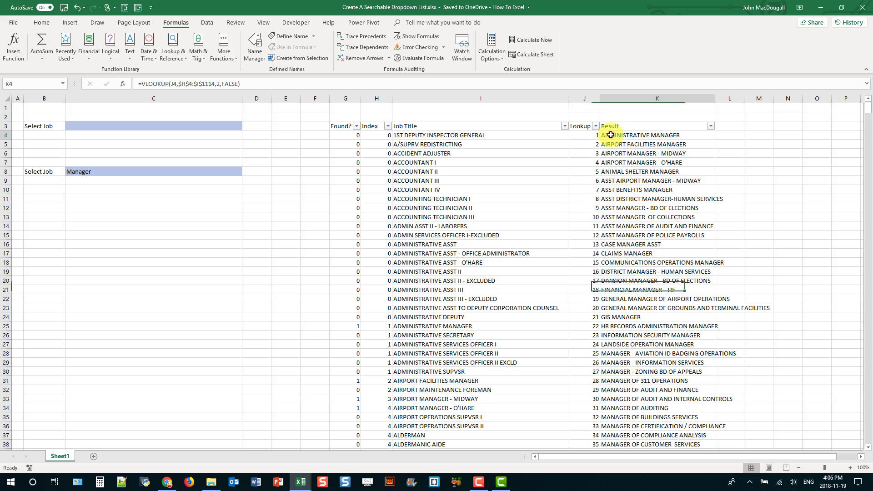
- Wrap K4's lookup as =IFERROR(VLOOKUP(J4,$H$4:$I$1114,2,FALSE),"")
click(143, 84)
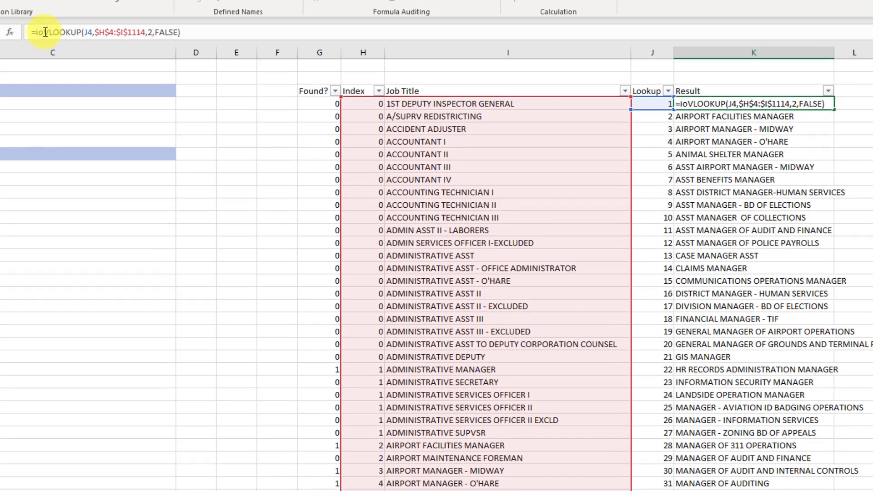
key(BackSpace)
text(f)
key(Down)
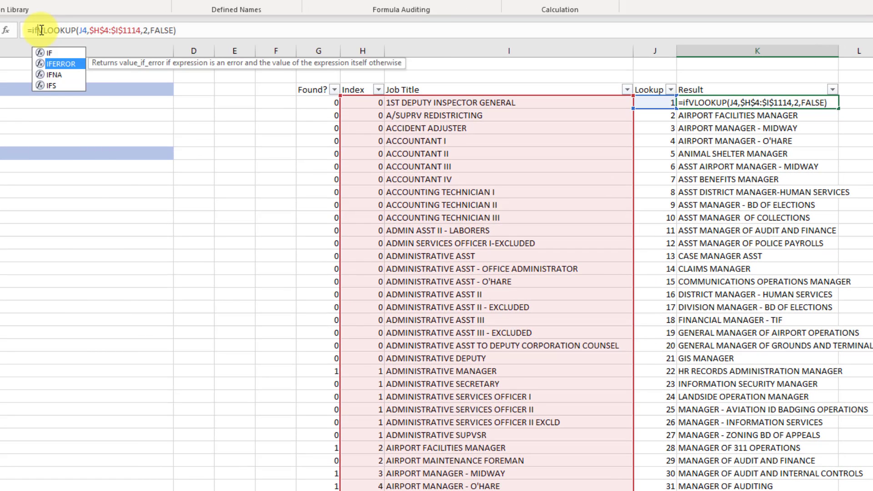
key(Tab)
key(End)
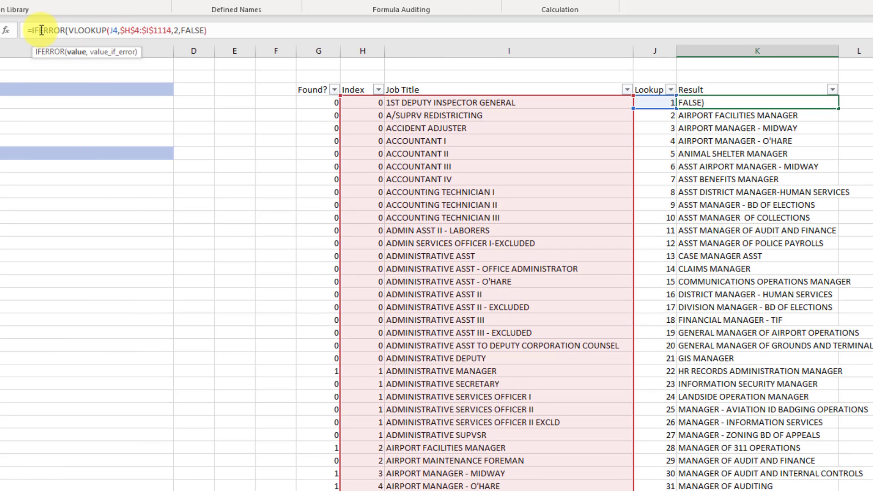
text(,"")
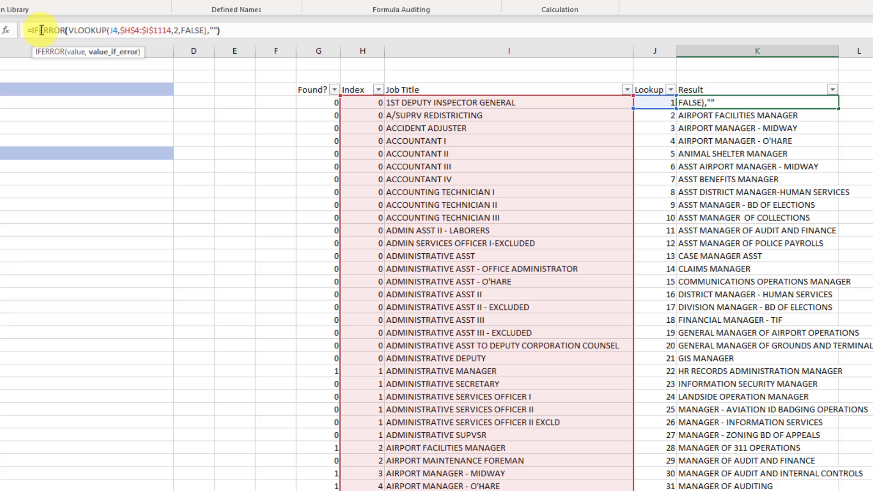
text())
key(Return)
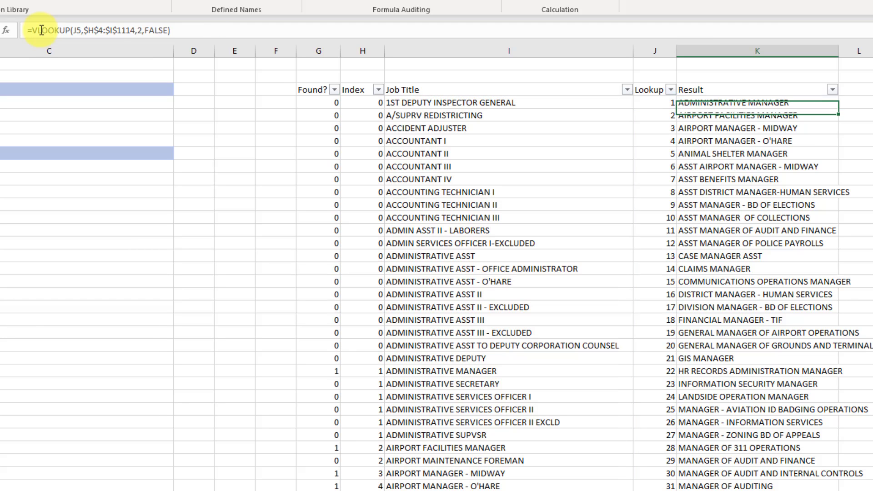
- Fill the IFERROR formula down column K and select the matching Result cells from K4
click(831, 104)
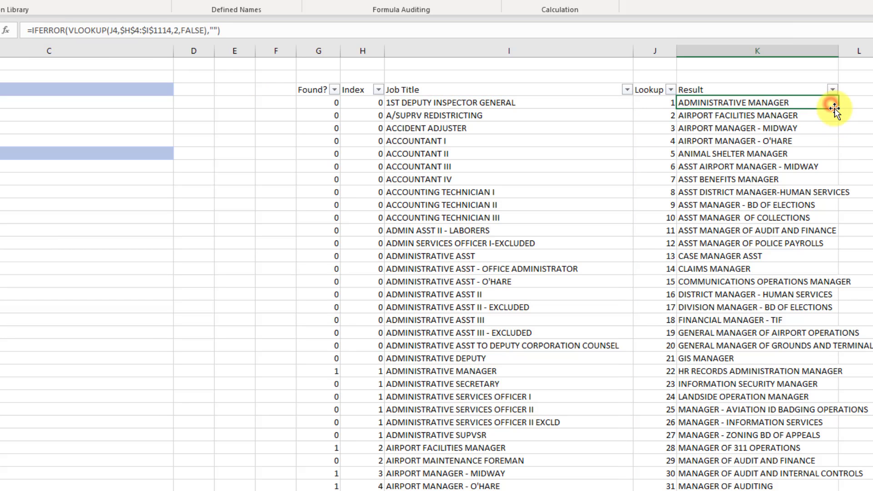
double_click(838, 109)
click(778, 102)
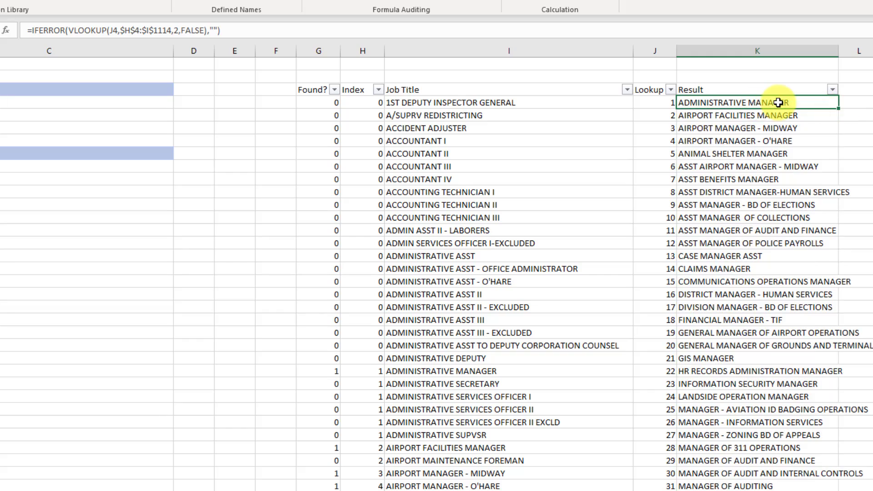
drag(778, 103, 757, 450)
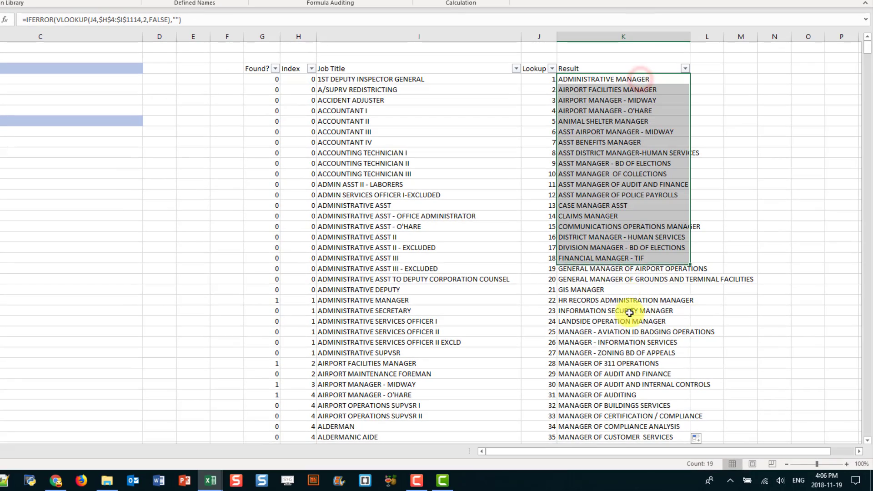
drag(622, 366, 616, 341)
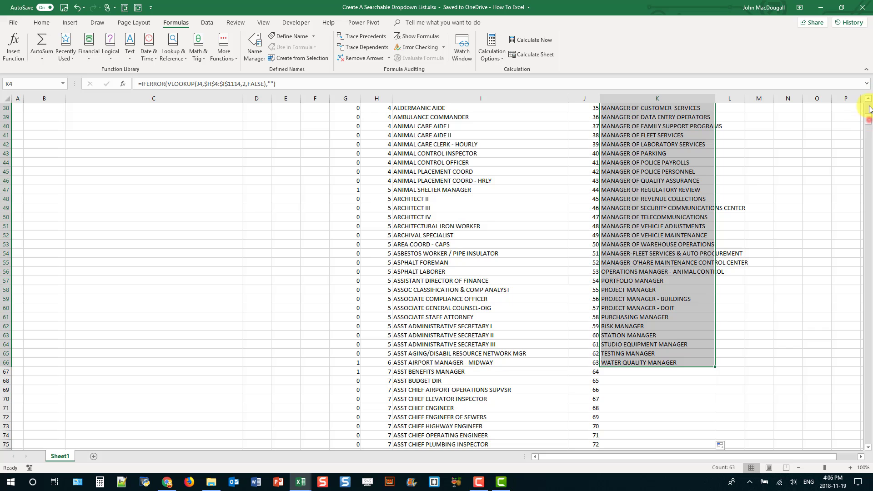
- Replace Manager with police in C8 and select the 31 police titles in column K
drag(866, 104, 833, 83)
click(110, 169)
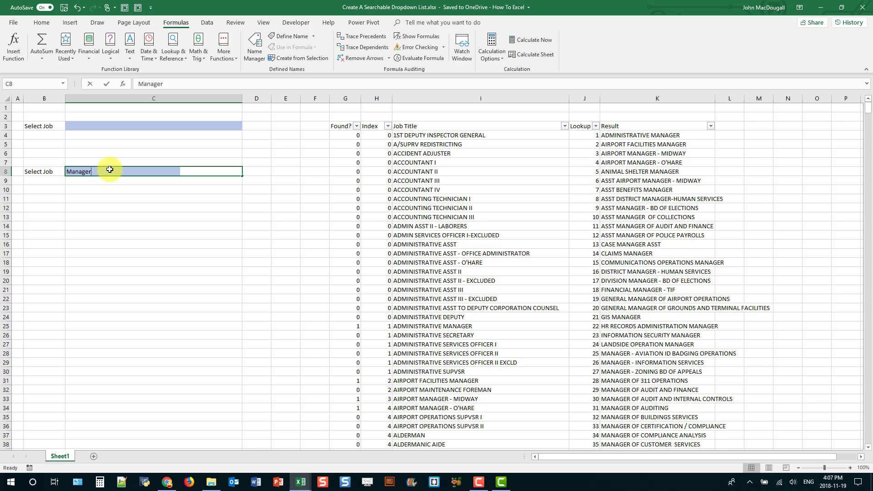
text(police)
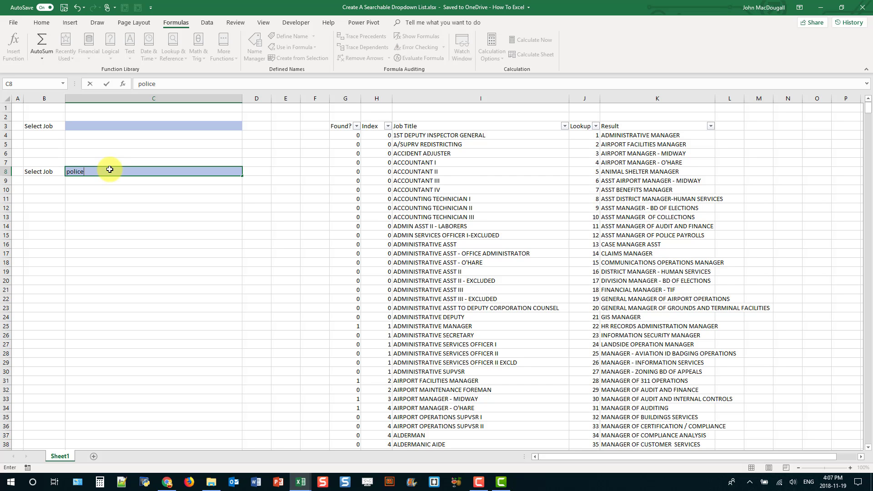
key(Return)
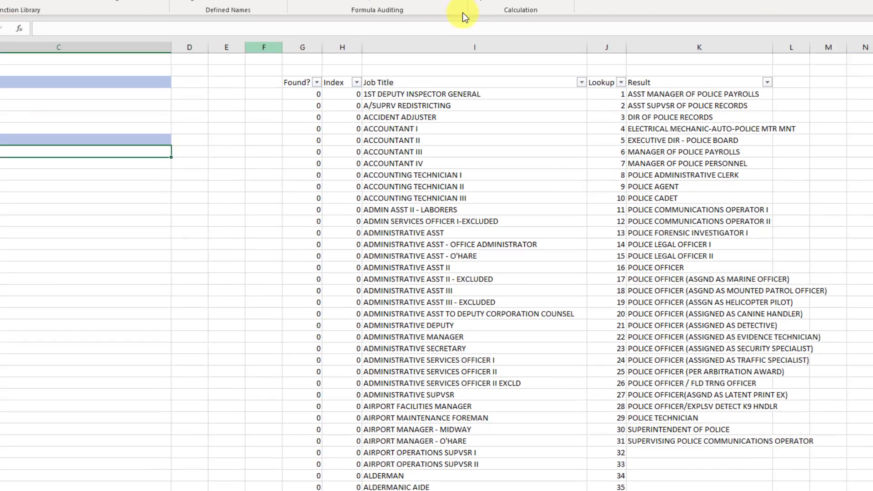
drag(654, 93, 680, 446)
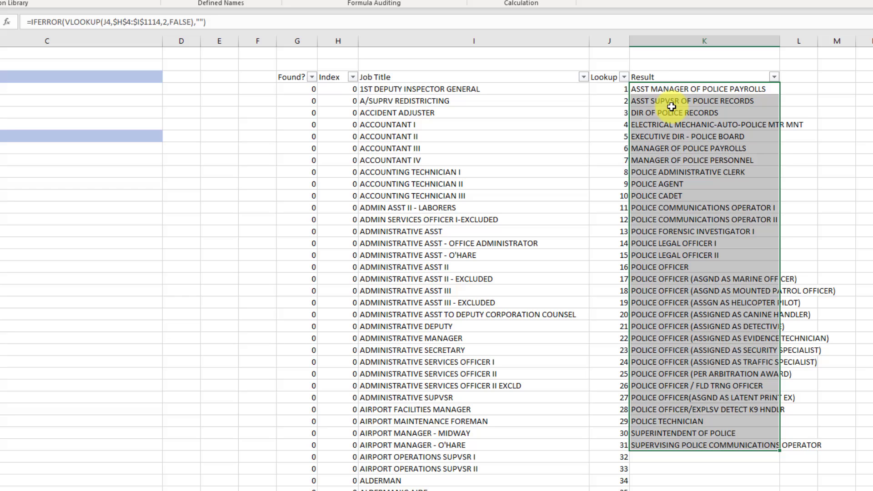
- Label cell J2 as Max
click(666, 64)
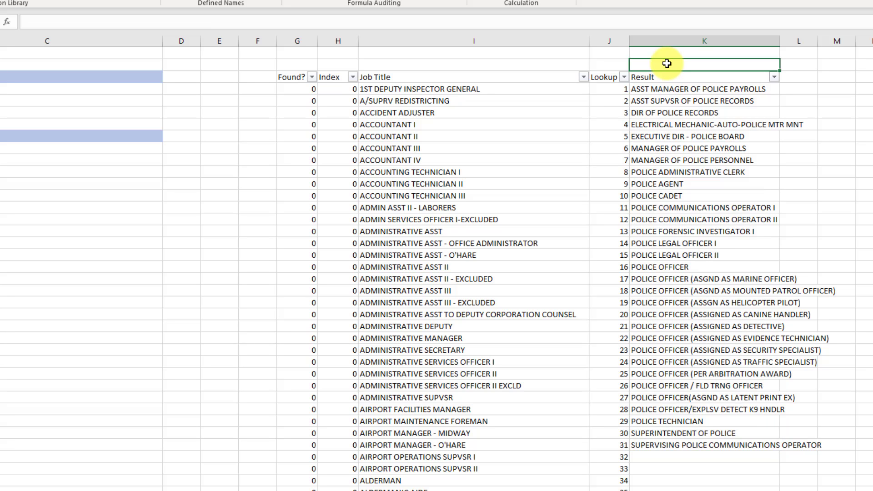
key(Left)
text(Max)
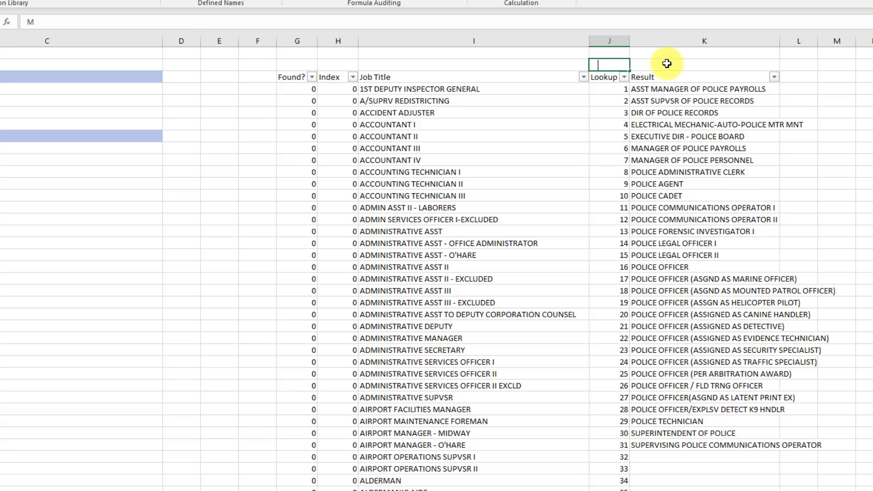
click(666, 63)
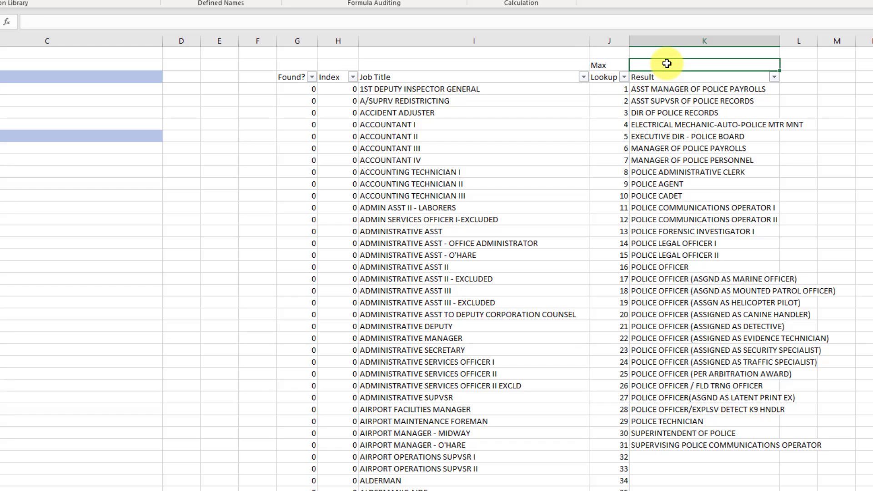
- Enter =MAX(H4:H1114) in K2, returning 31, and select the Result cells from K4 down
text(=max)
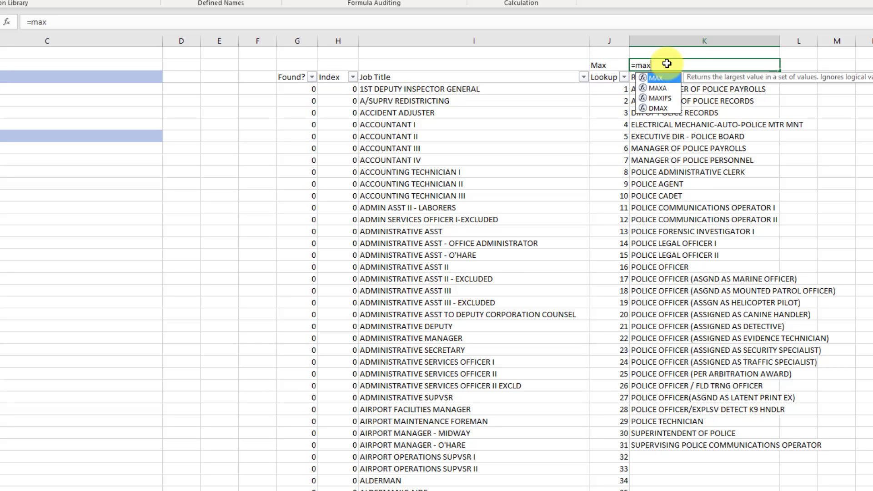
key(Tab)
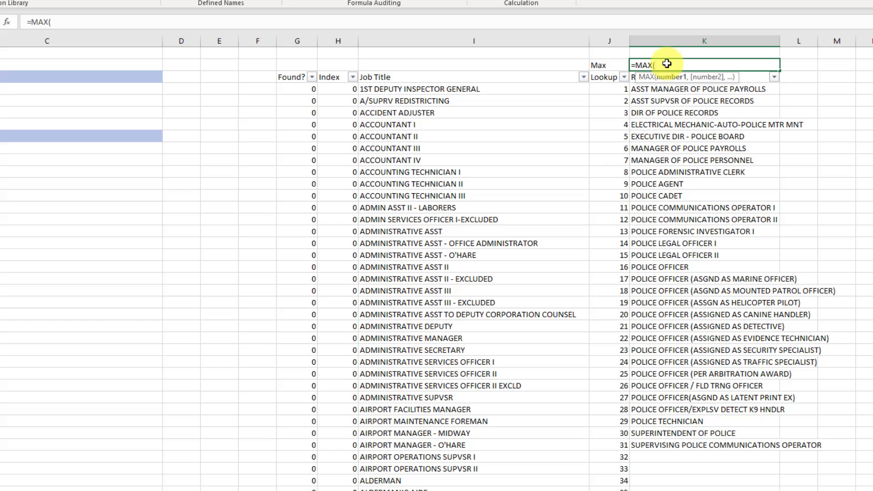
click(340, 90)
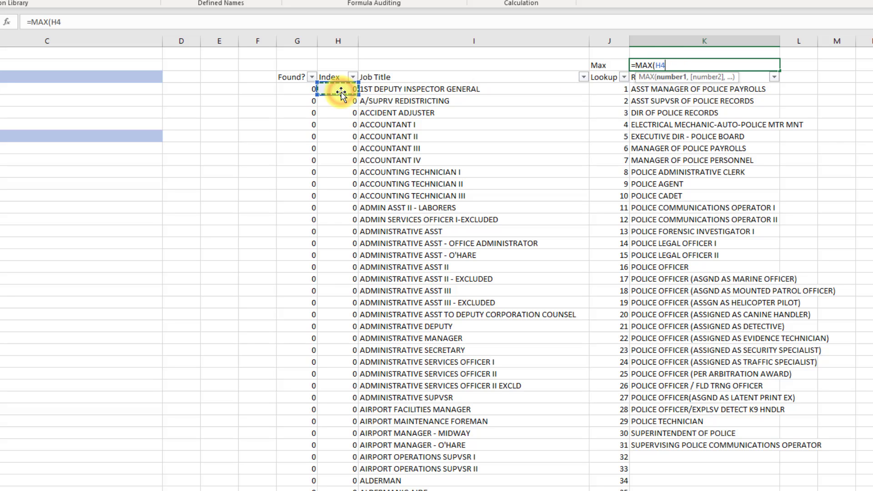
key(ctrl+shift+Down)
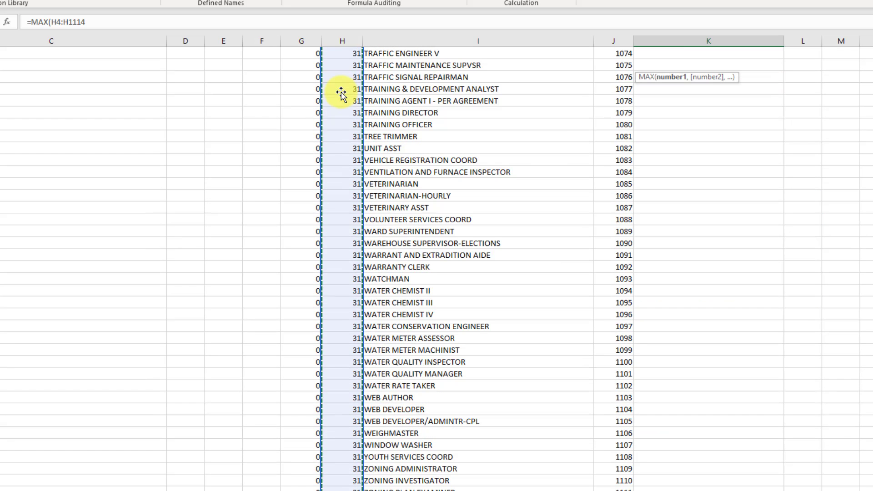
text())
key(Escape)
scroll(341, 93, up, 1)
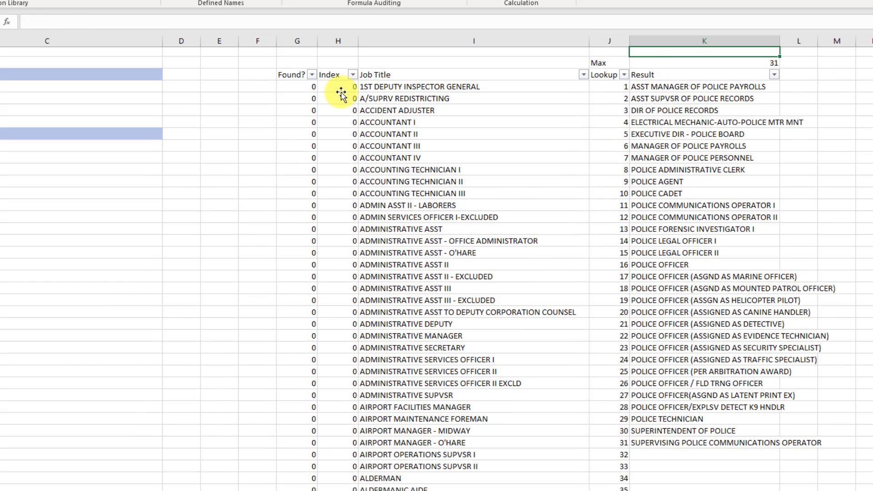
key(Up)
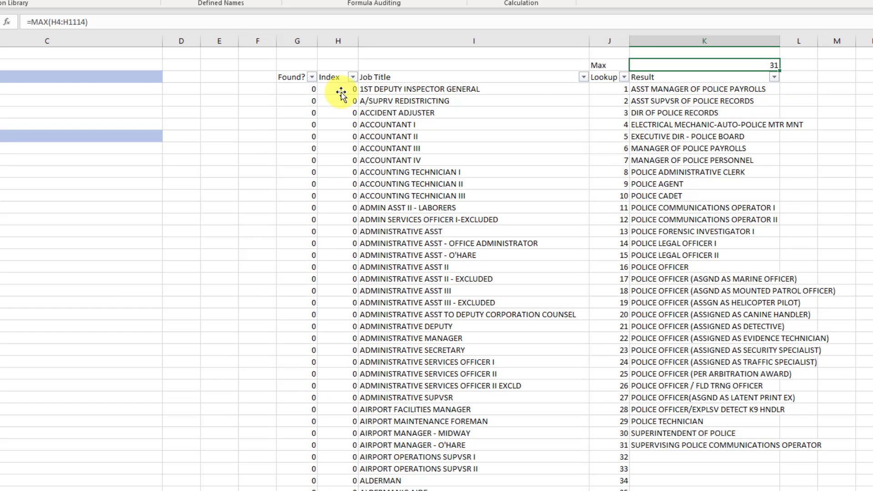
drag(644, 90, 697, 444)
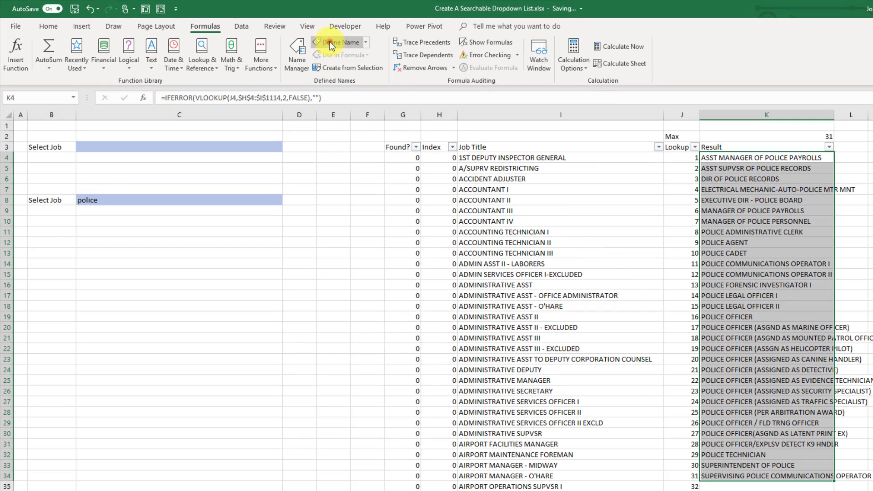
click(332, 42)
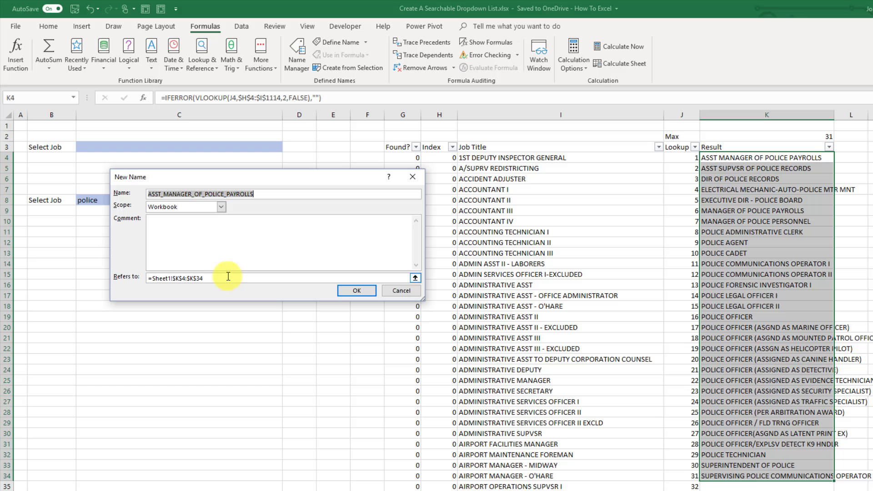
drag(227, 277, 110, 277)
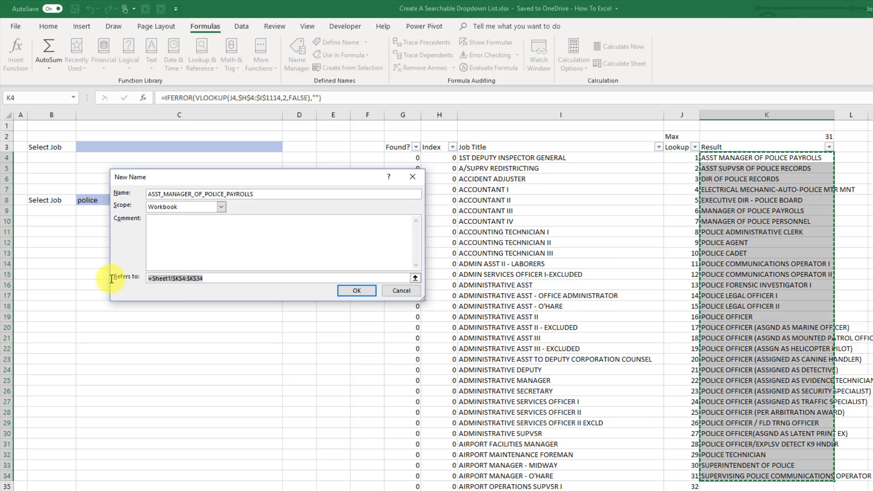
text(=off)
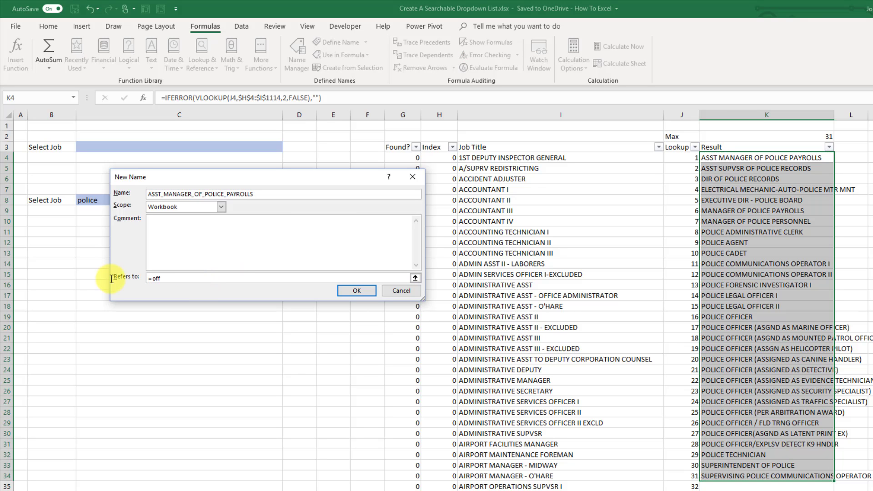
text(set()
- Store '=OFFSET(reference,rows,cols,height,width) in C1 as apostrophe-prefixed reminder text
key(Escape)
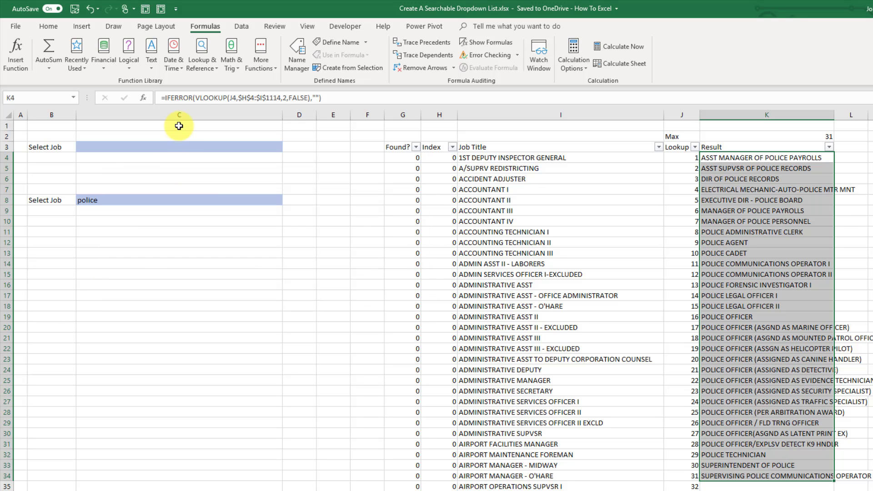
click(180, 126)
text(=)
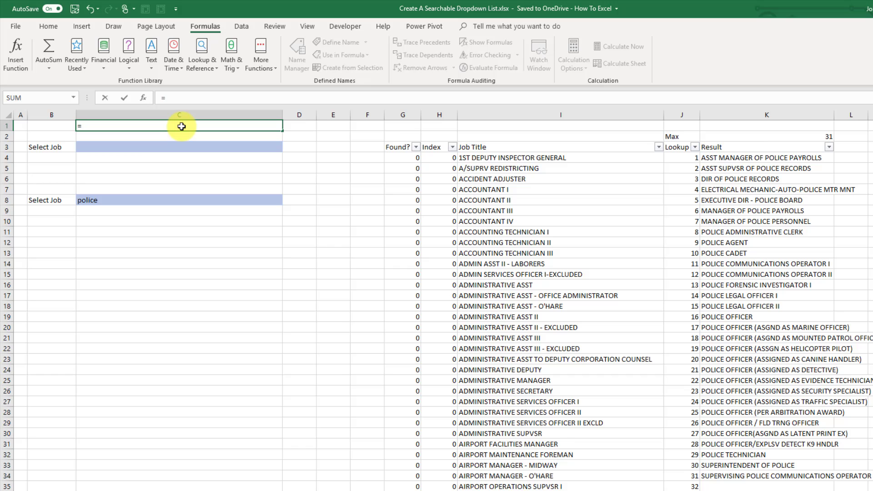
text(off)
key(Tab)
key(ctrl+shift+a)
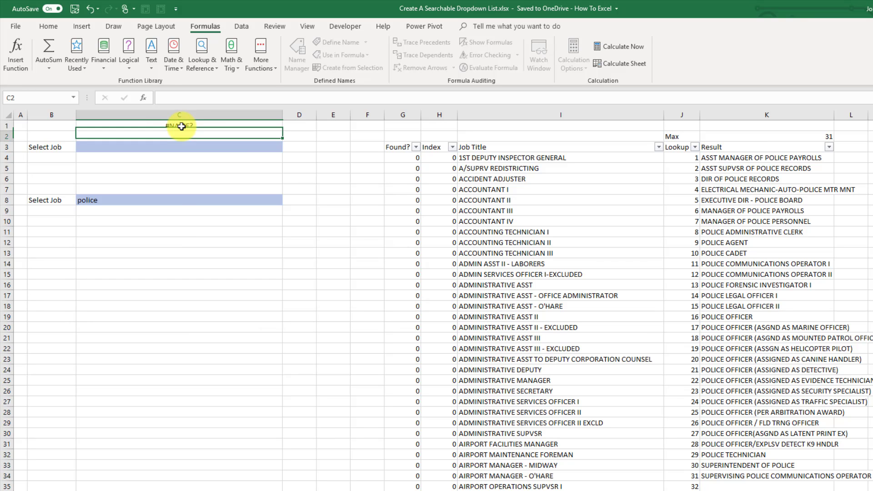
key(ctrl+Return)
click(164, 98)
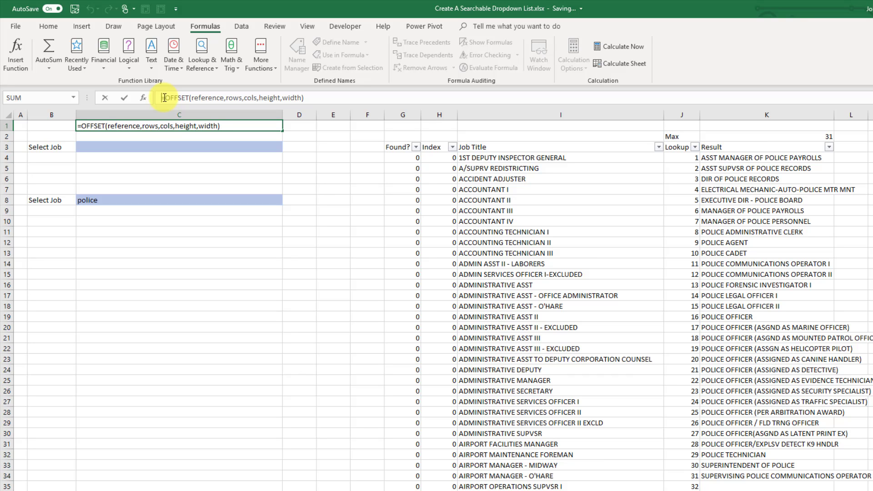
text(')
key(Return)
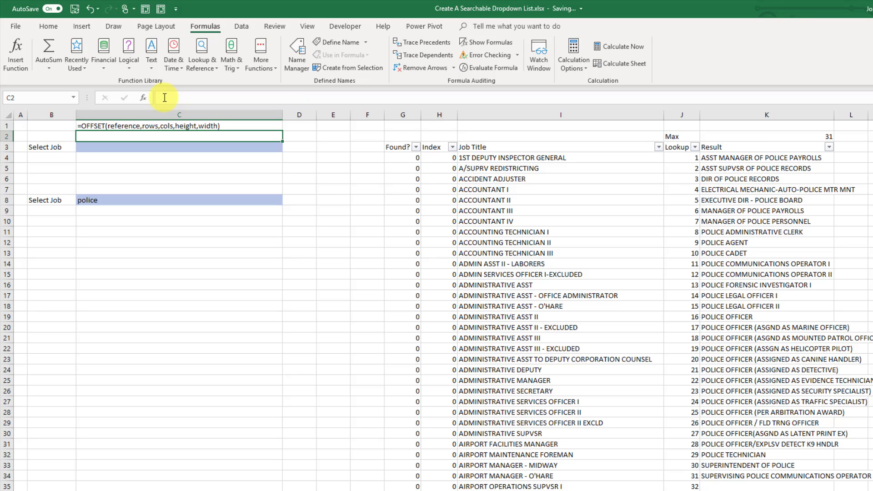
key(Up)
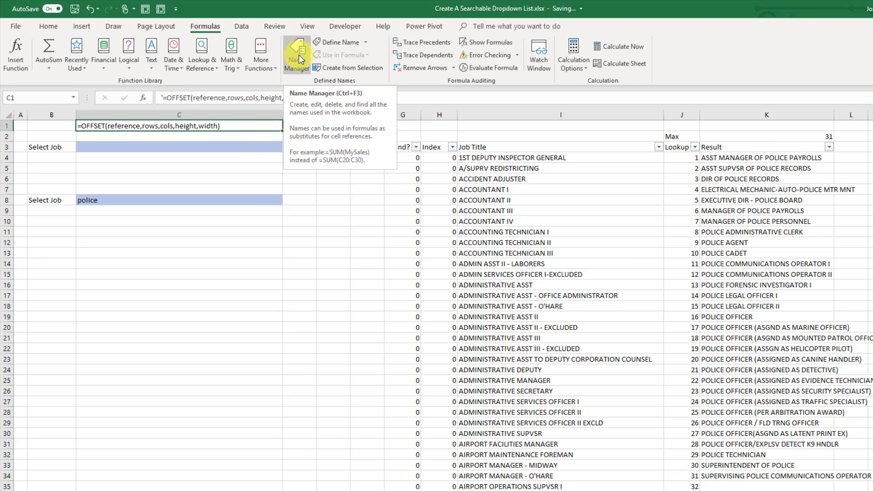
- Define a new name referring to =OFFSET(Sheet1!$K$4,0,0,Sheet1!$K$2,1)
click(329, 46)
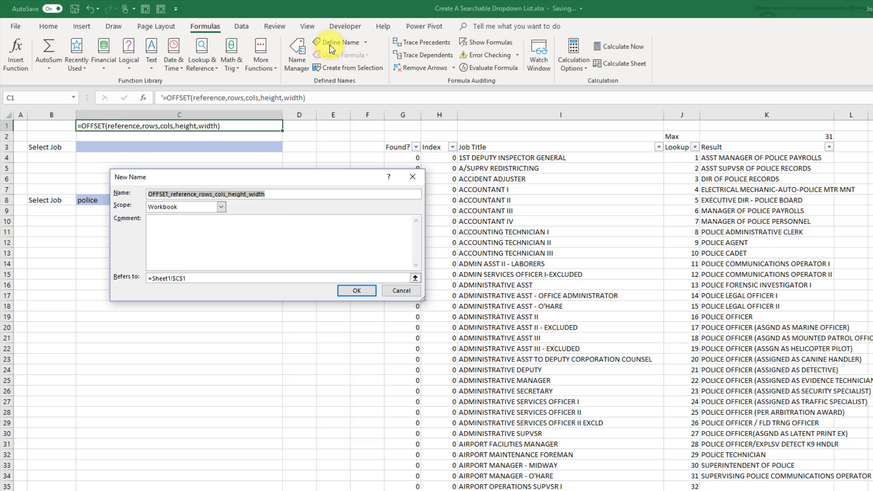
click(175, 278)
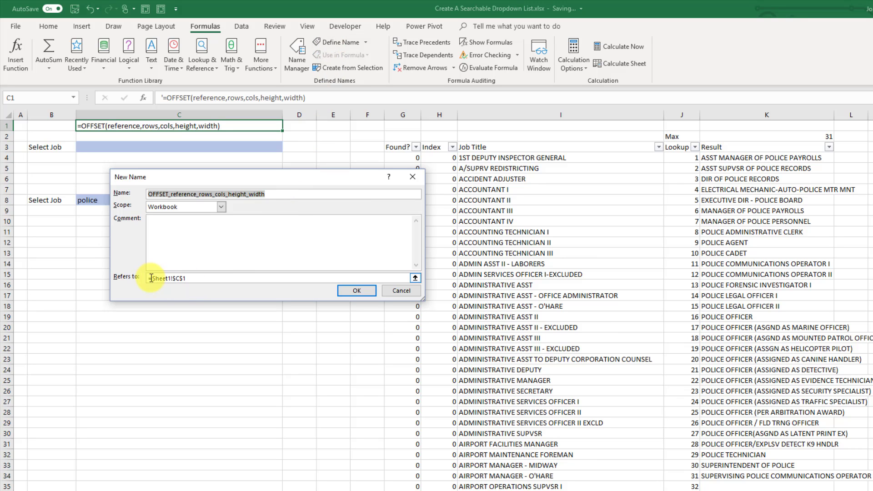
drag(151, 278, 224, 275)
text(off)
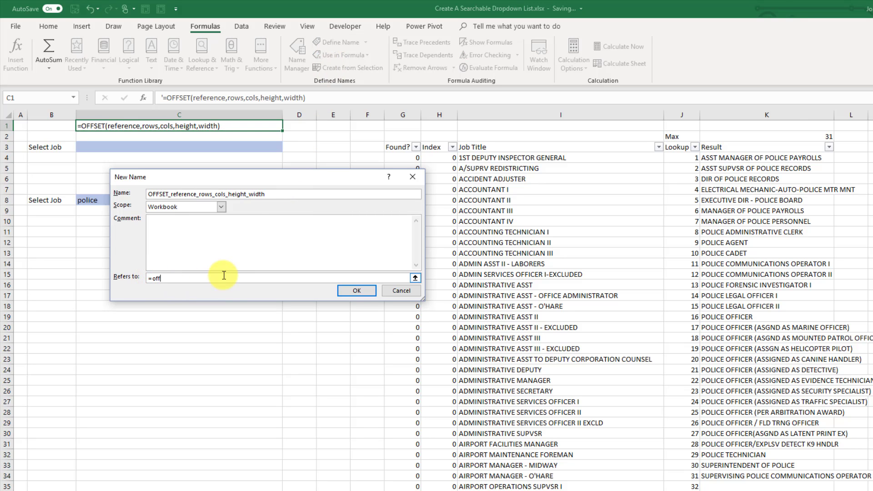
text(c)
key(BackSpace)
text(set()
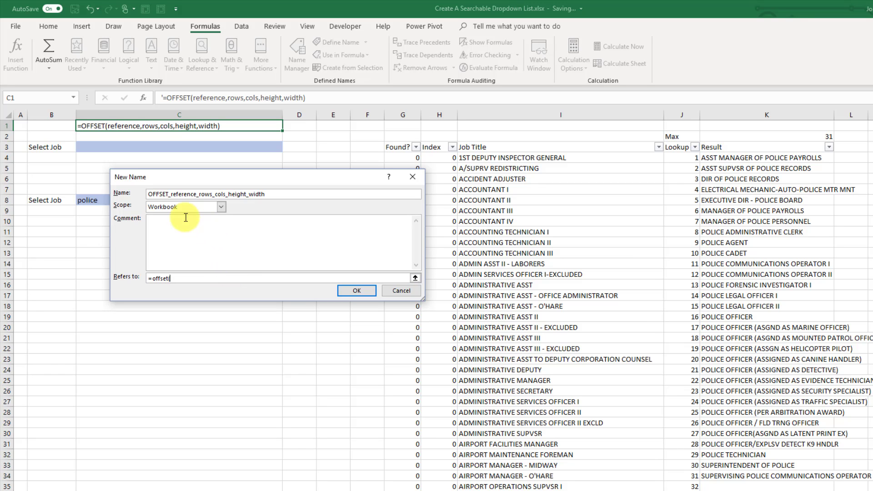
click(723, 157)
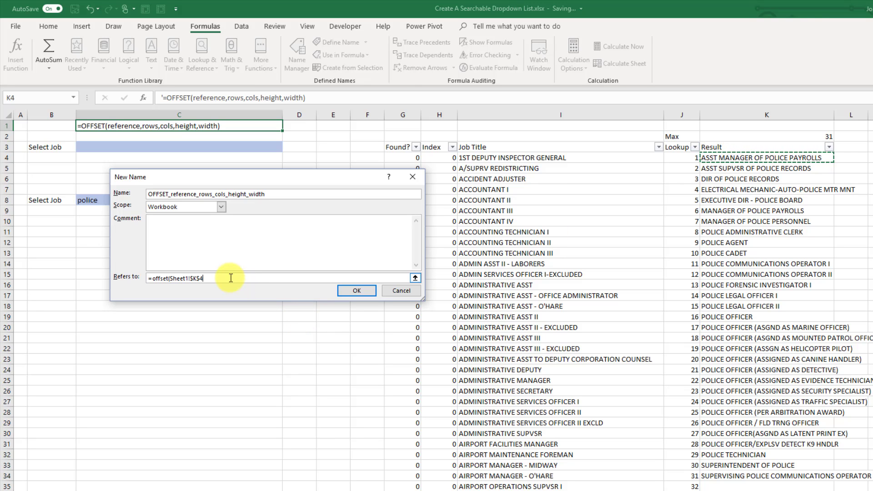
text(,0,0)
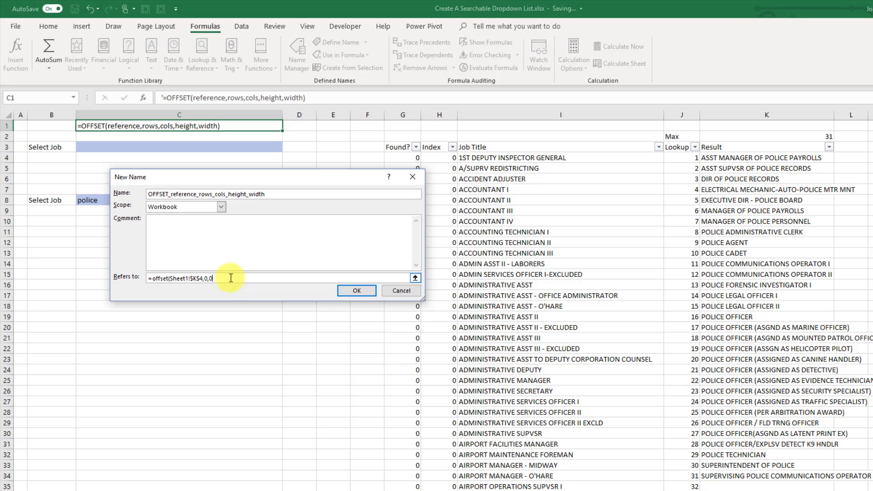
text(,)
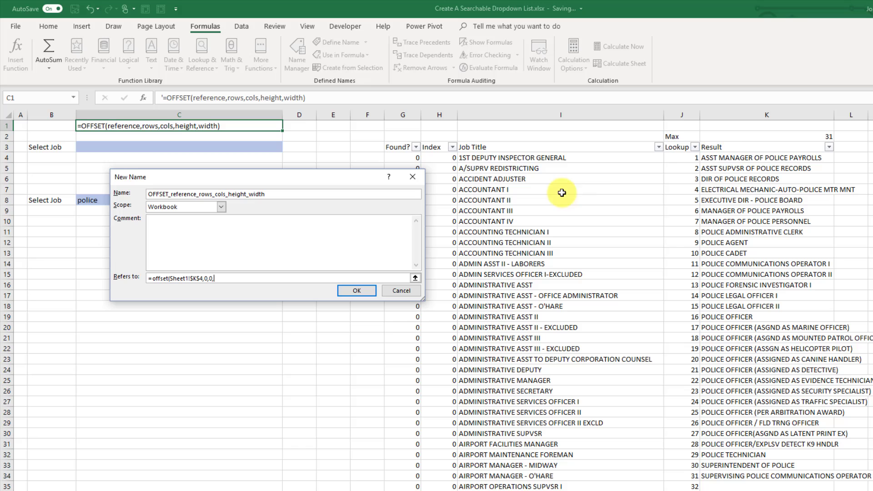
click(729, 135)
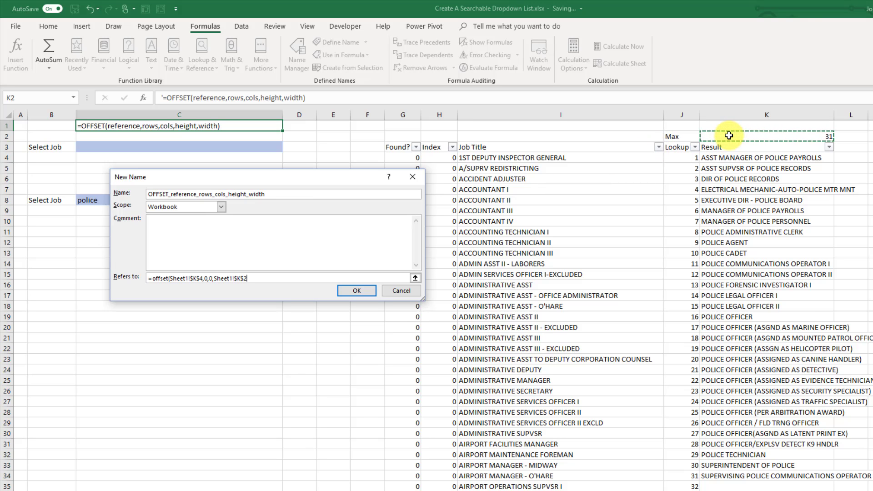
text(,)
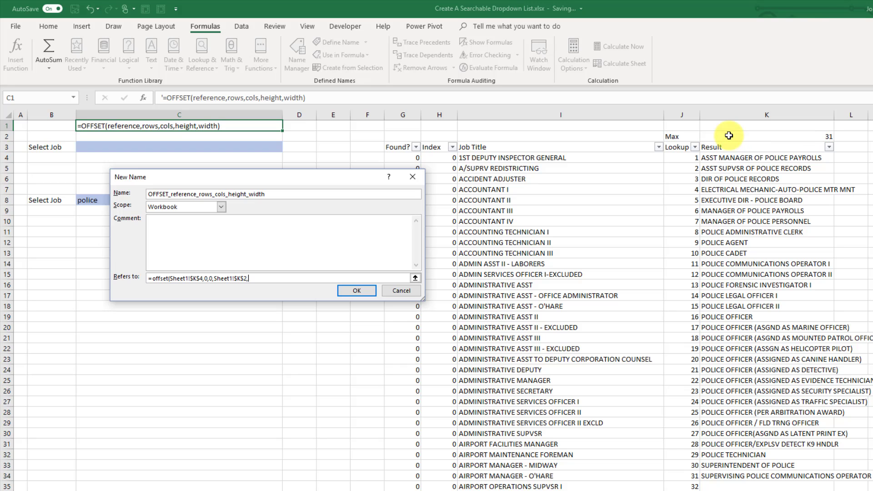
text(1)
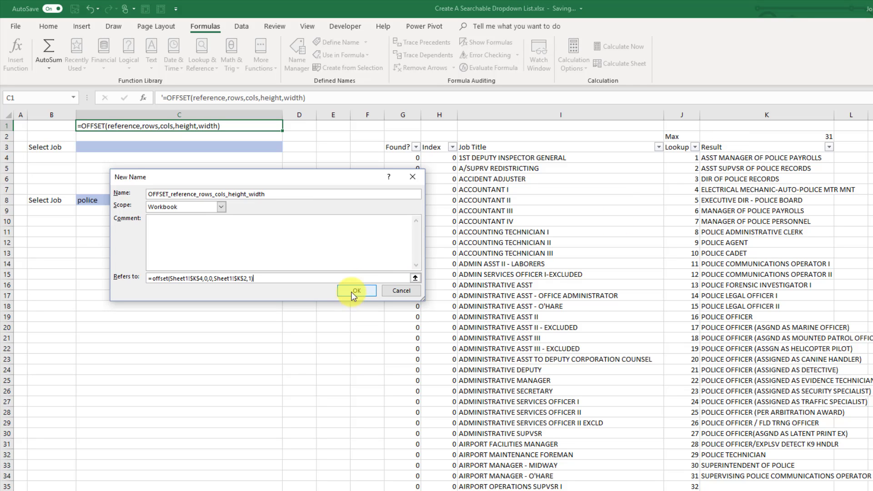
- Call the new name JobList and save it
double_click(295, 195)
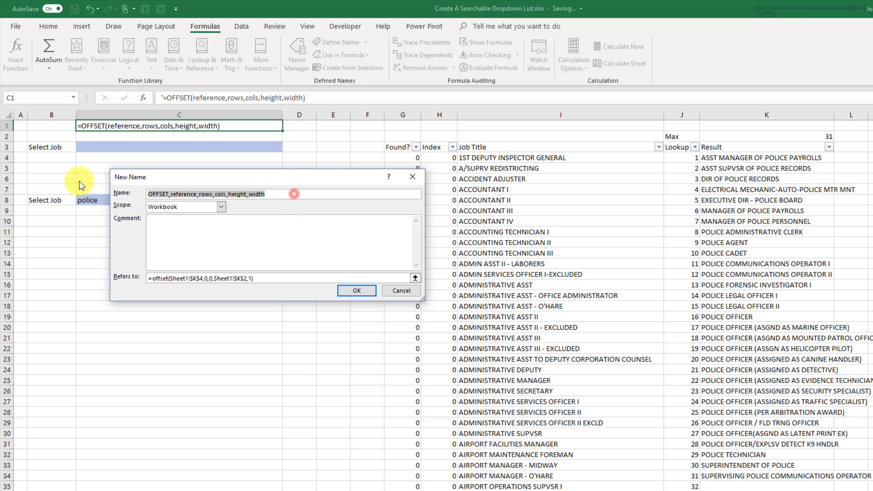
text(JobList)
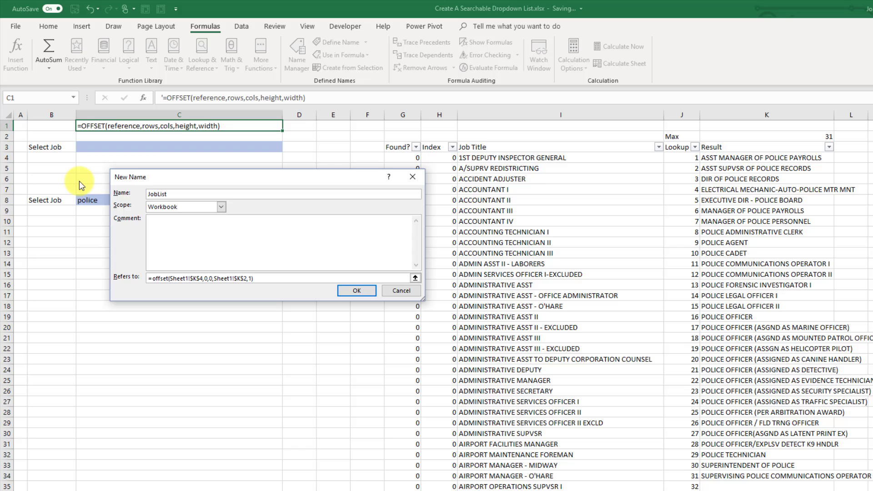
key(Return)
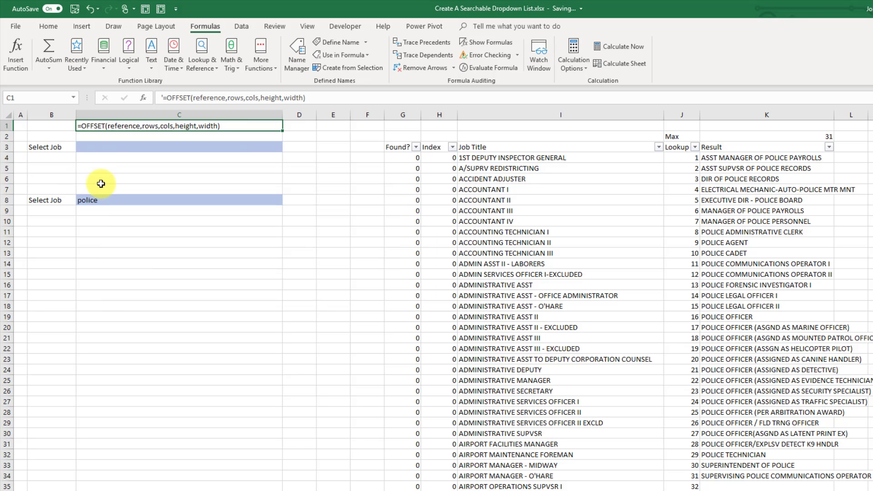
- Preview the cells JobList covers in Name Manager
click(297, 57)
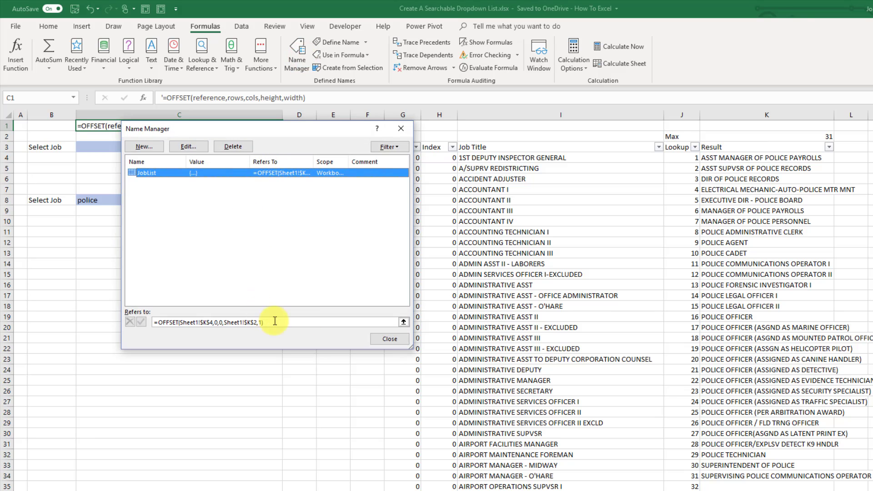
click(403, 322)
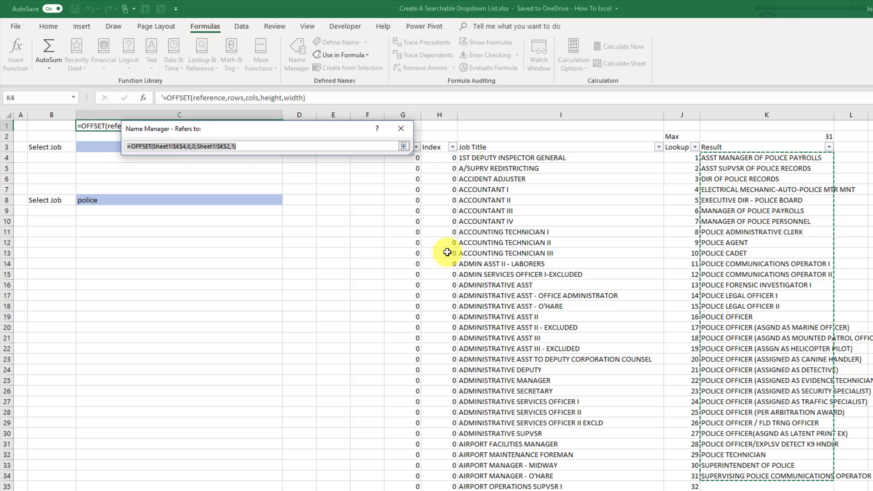
click(404, 146)
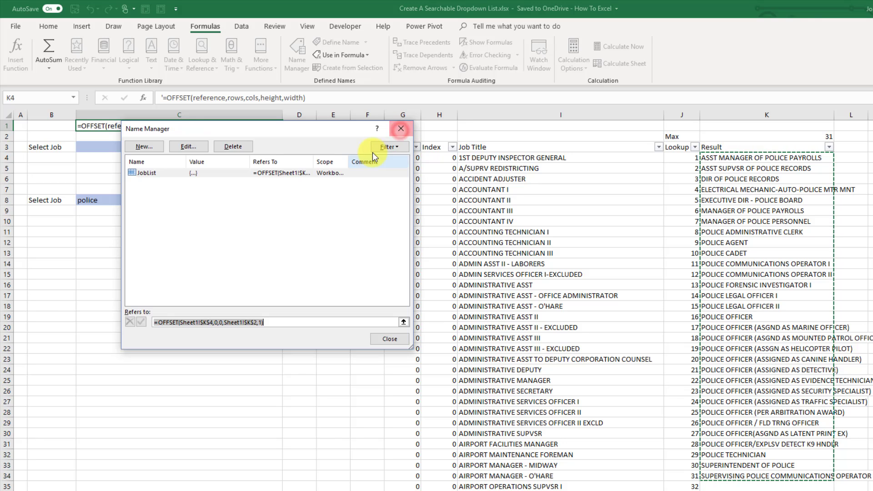
click(404, 130)
- Change the search text in C8 to account
click(169, 200)
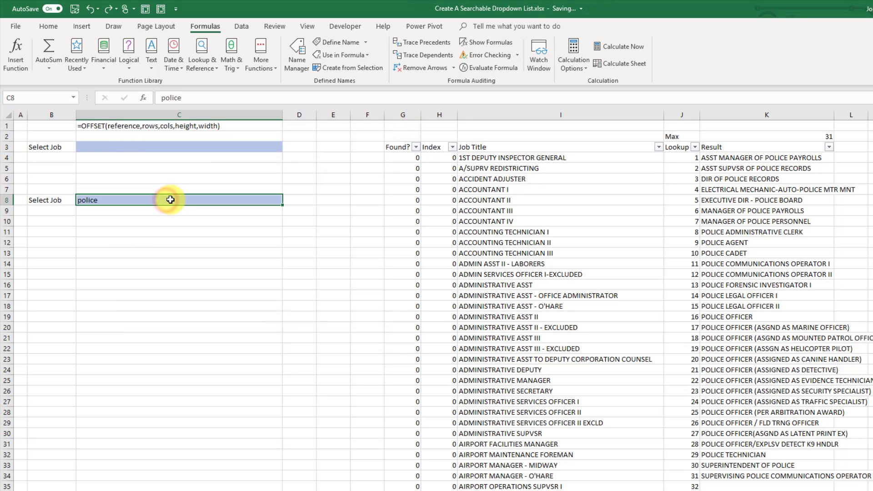
text(account)
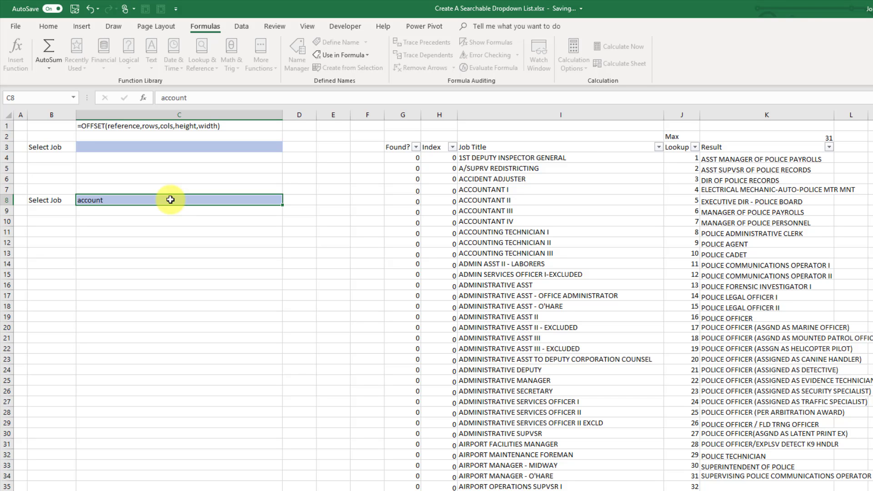
key(Return)
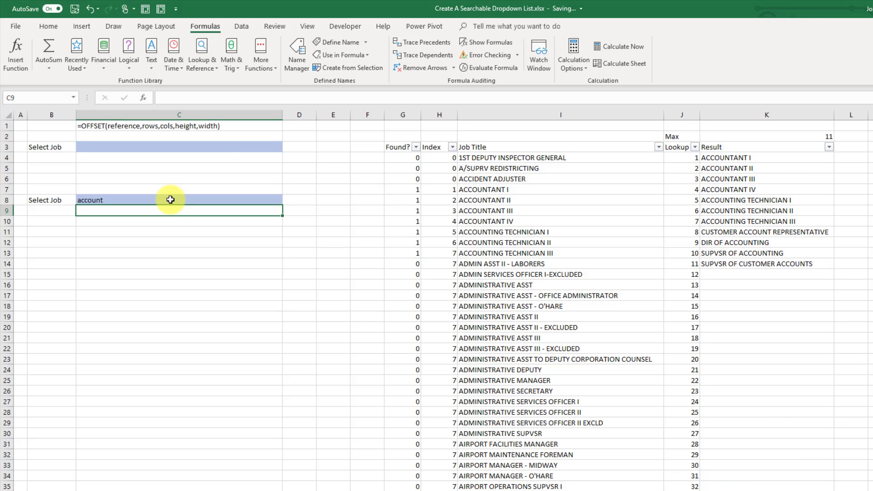
- Recheck JobList's OFFSET range, now spanning K4:K14, without changing it
click(293, 69)
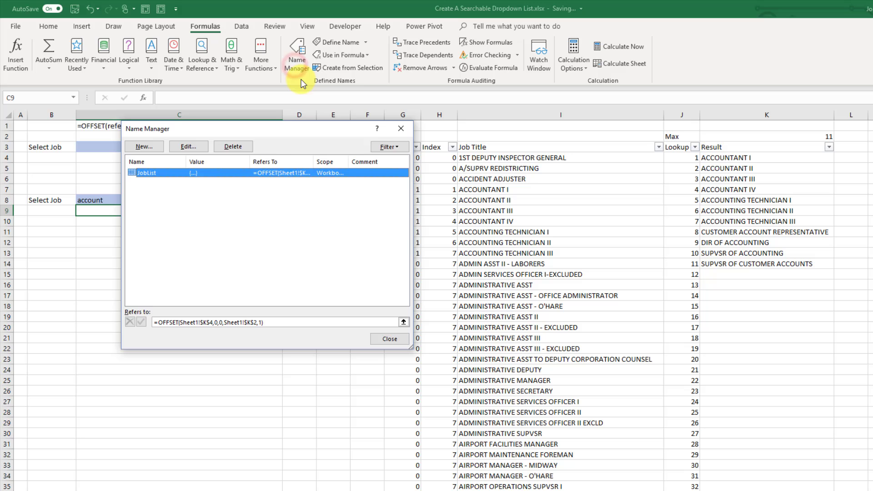
click(197, 145)
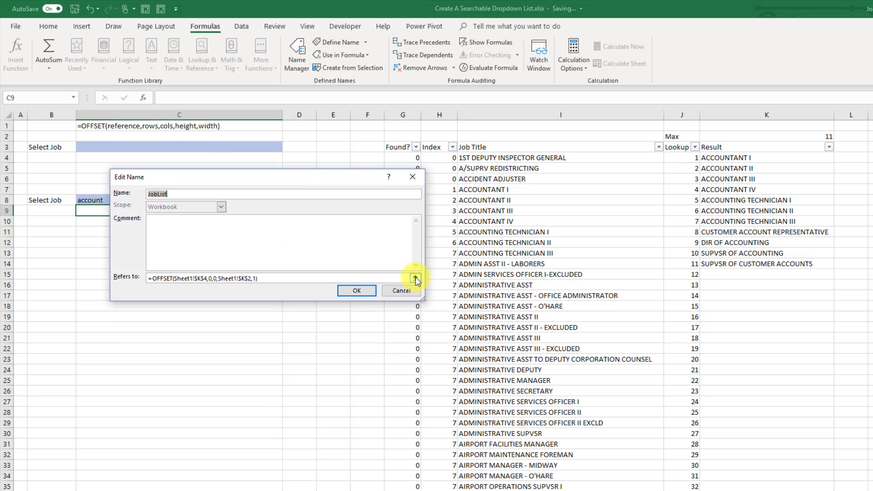
click(413, 275)
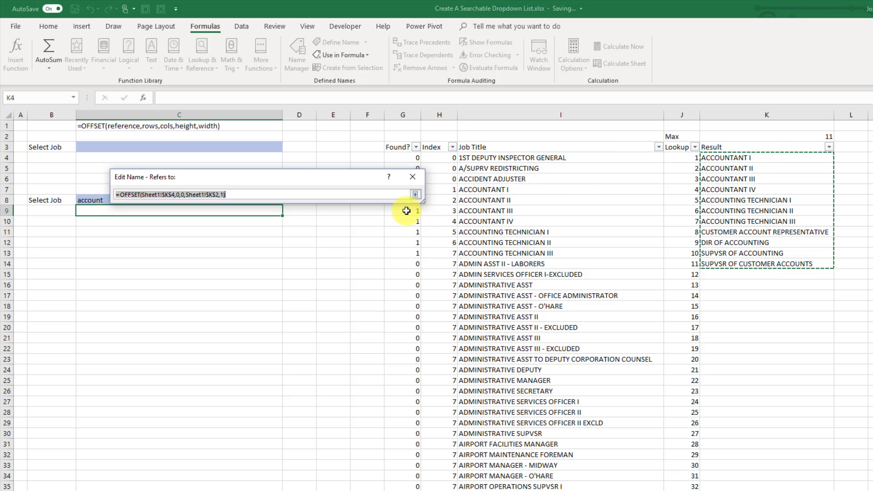
key(Return)
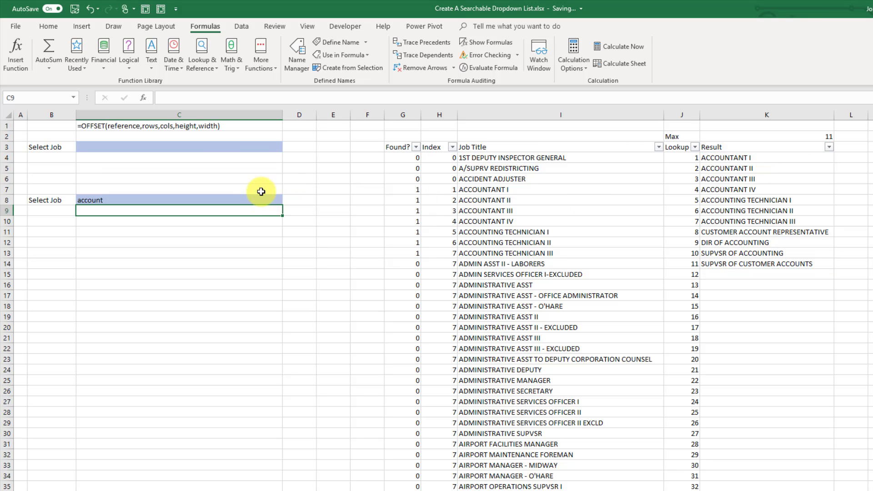
- Apply List data validation with source =JobList to cell C8
click(255, 198)
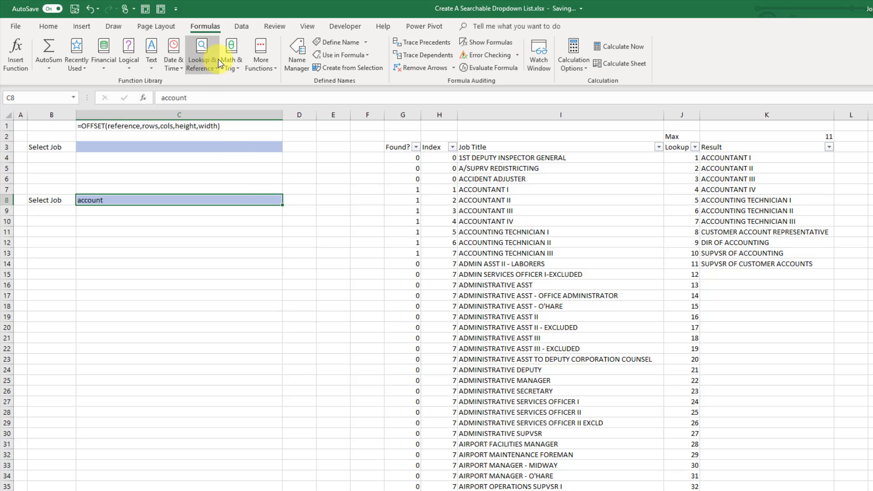
click(240, 27)
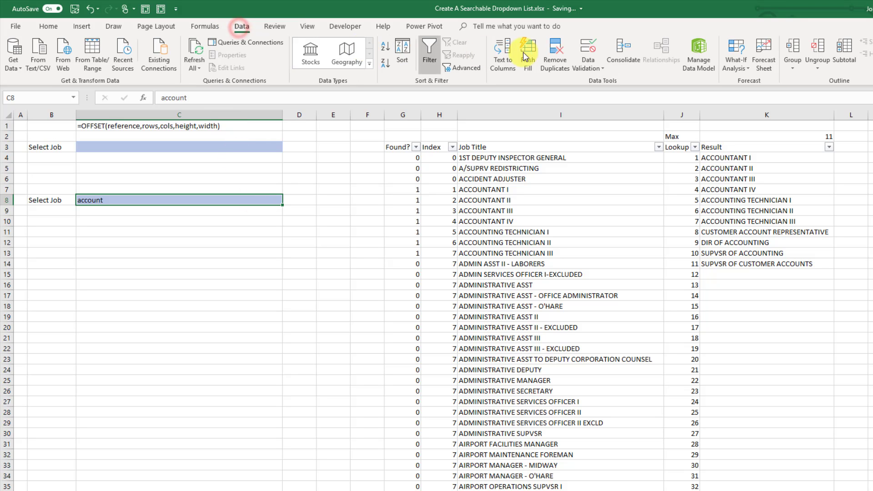
click(588, 66)
click(595, 82)
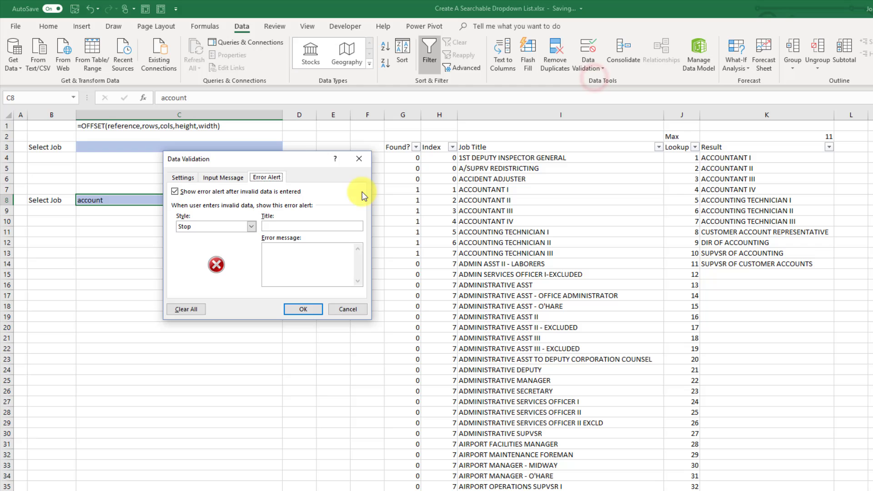
click(181, 179)
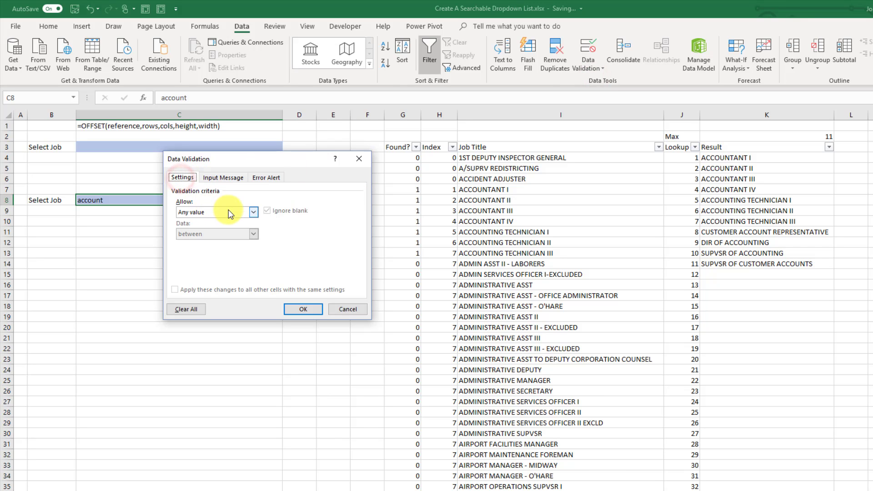
click(253, 211)
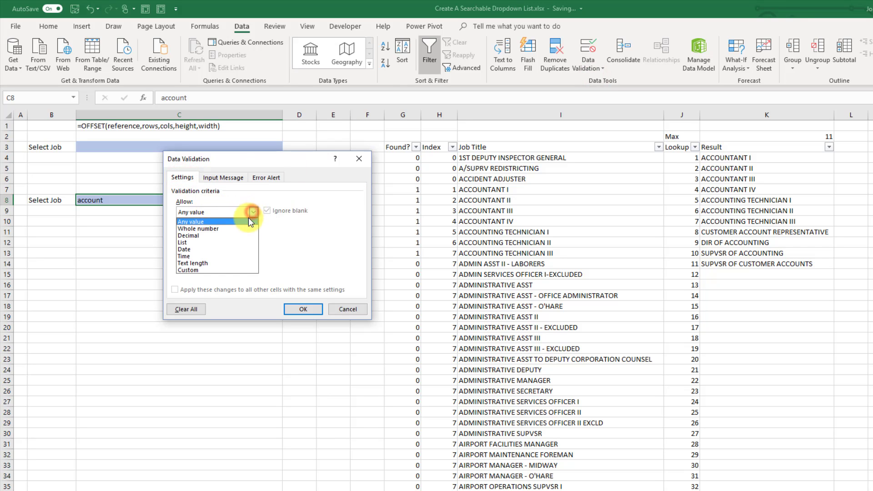
click(237, 242)
click(212, 255)
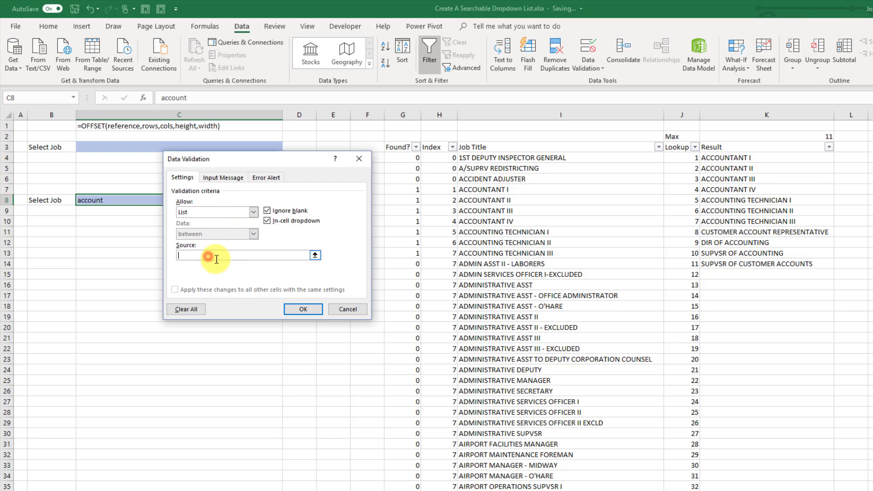
text(=JobL)
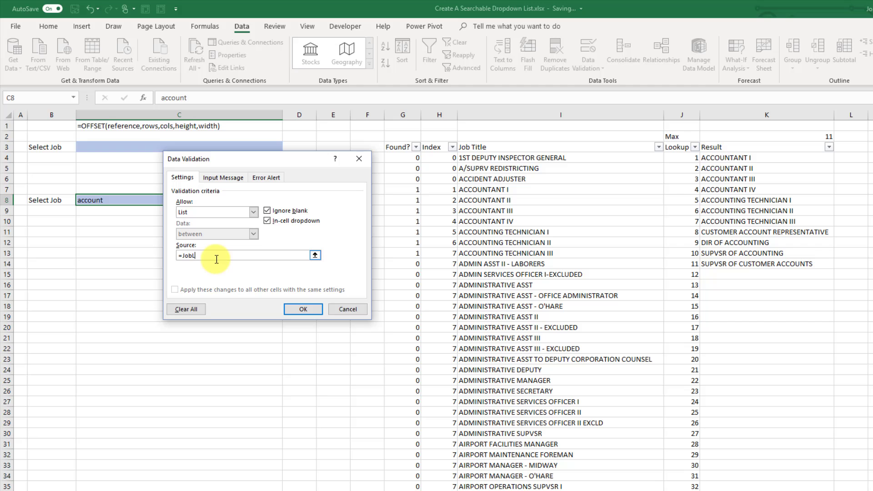
text(ist)
click(301, 310)
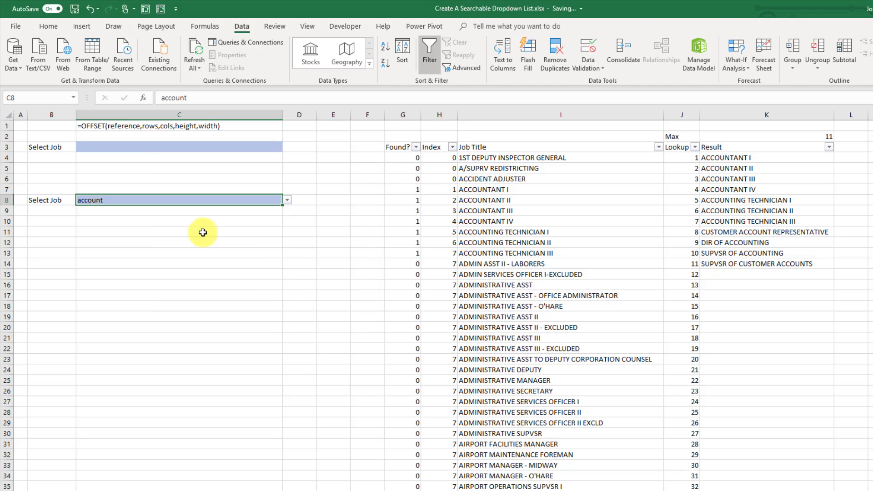
text(fire)
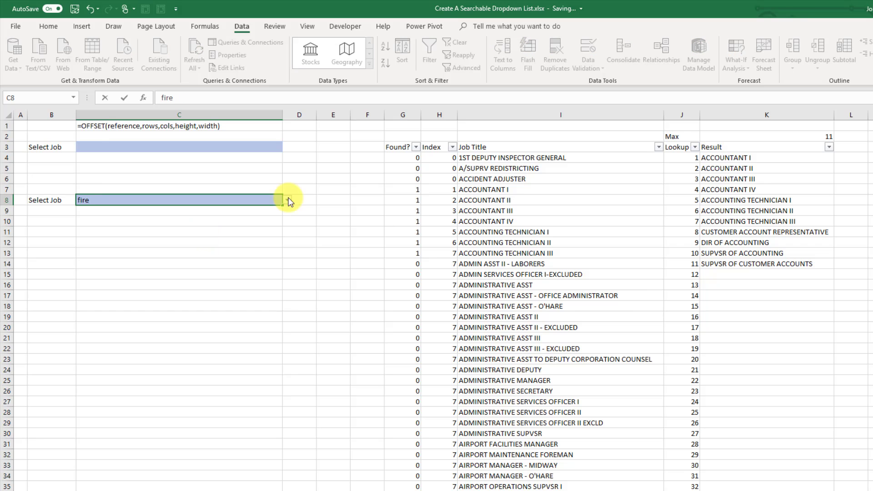
click(289, 200)
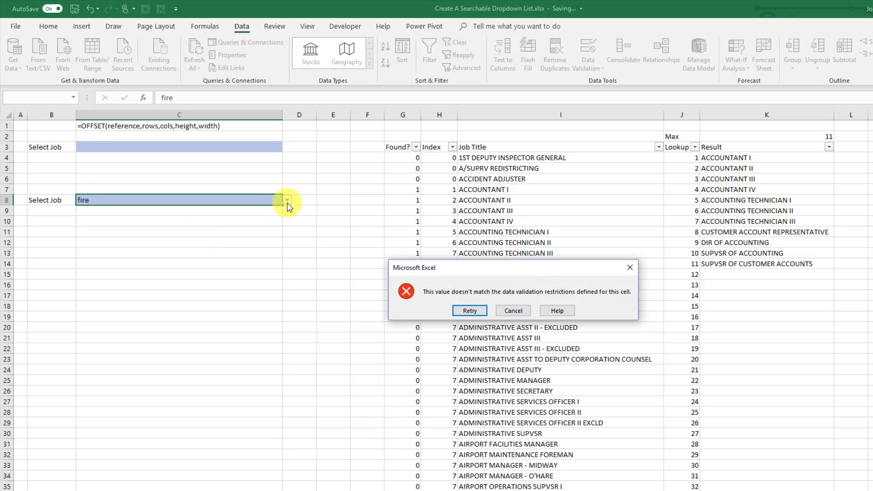
drag(494, 272, 427, 211)
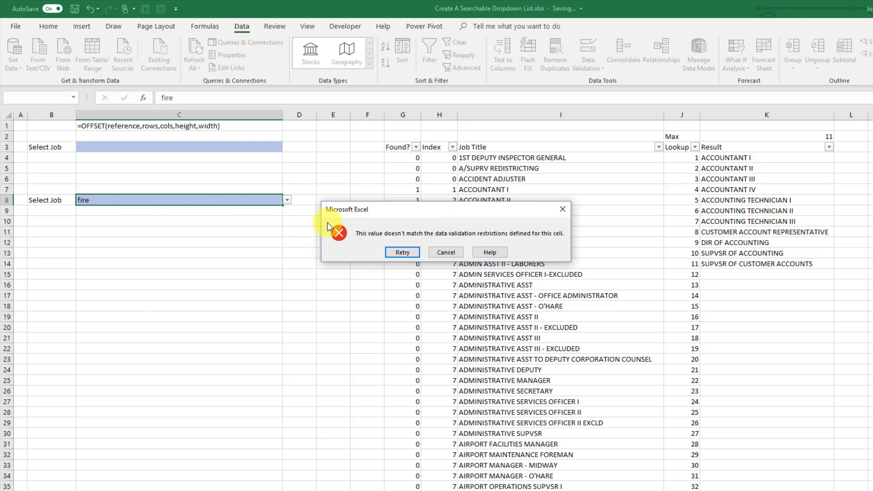
click(438, 251)
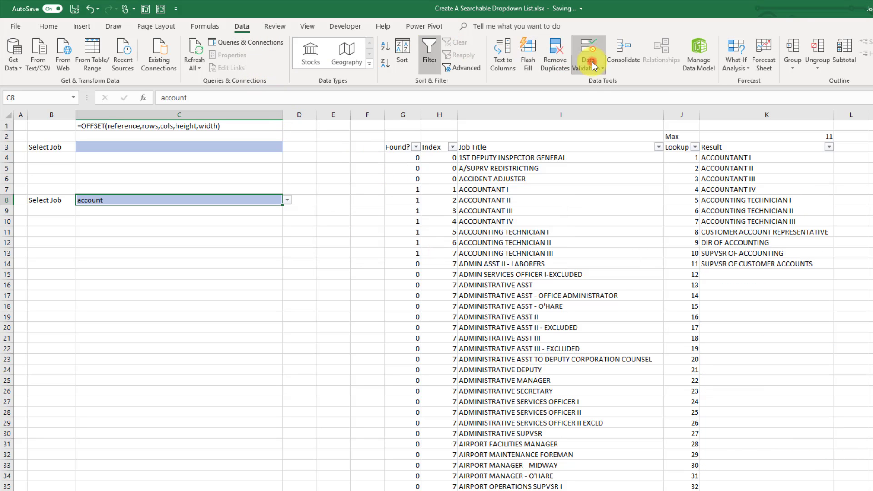
- Turn off 'Show error alert after invalid data is entered' in C8's validation
click(592, 65)
click(594, 80)
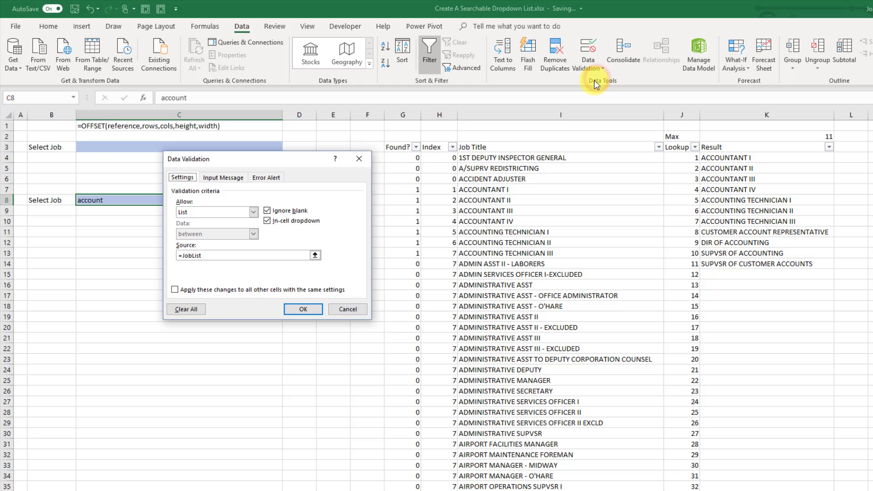
click(268, 178)
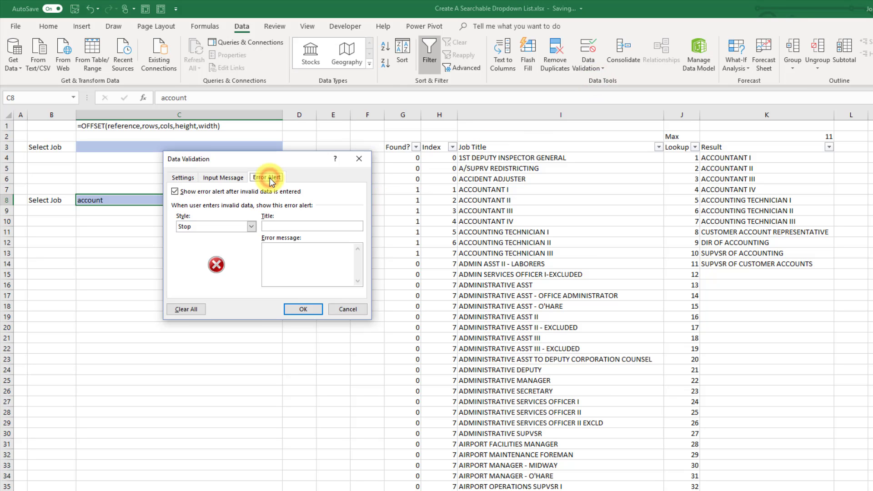
click(175, 192)
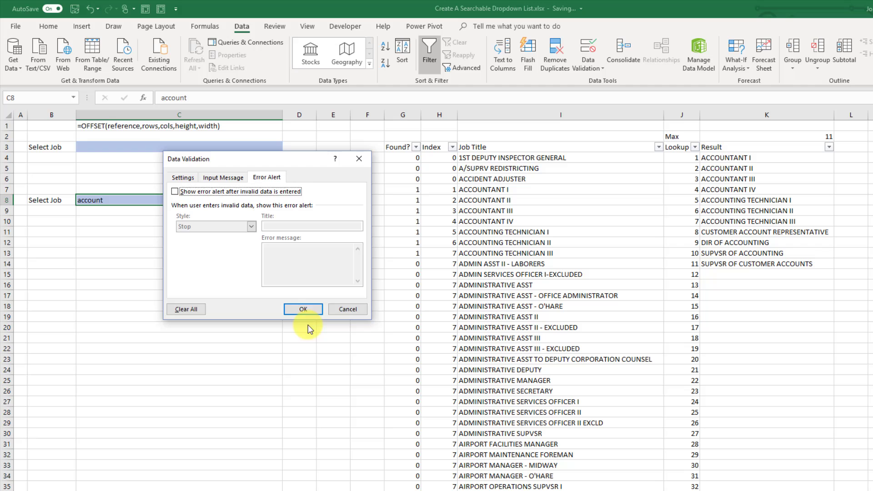
click(305, 310)
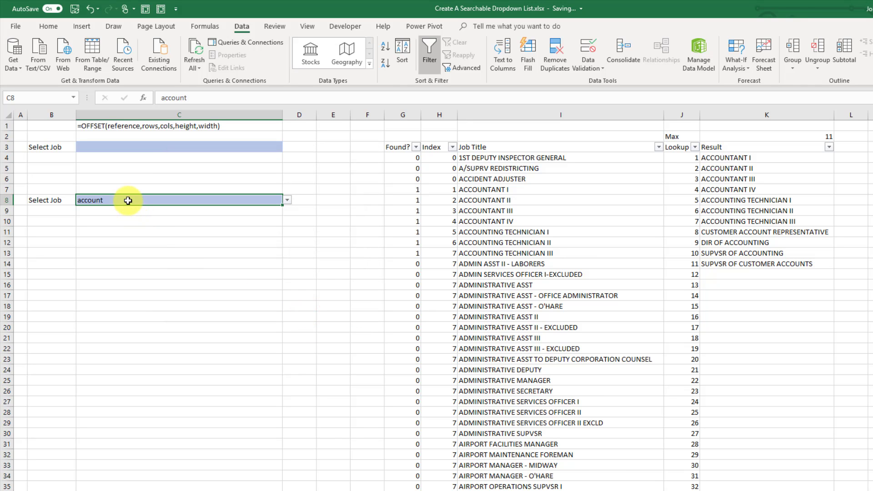
- Search fire in C8, then pick MARINE PILOT - FIRE BOAT from its dropdown
text(fire)
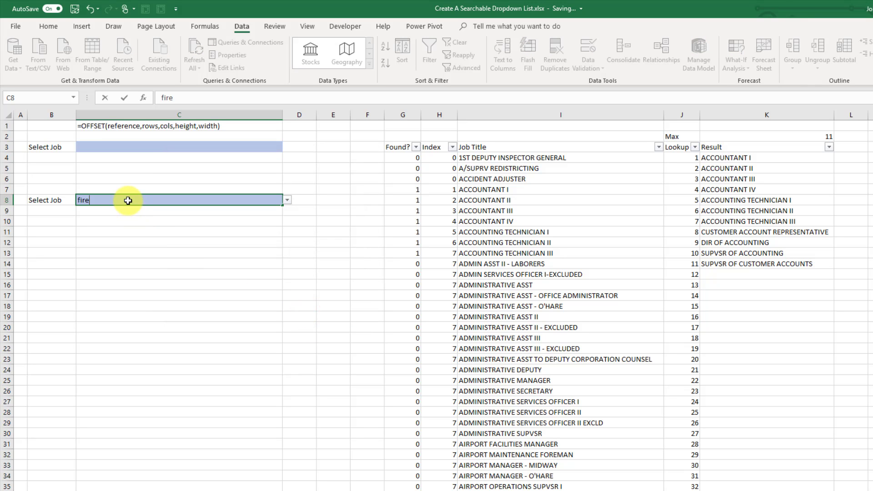
key(Return)
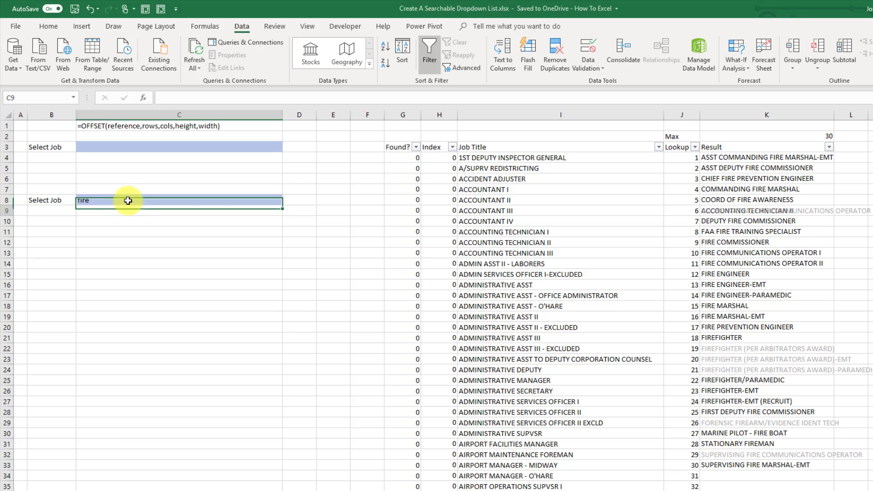
click(128, 200)
key(alt+Down)
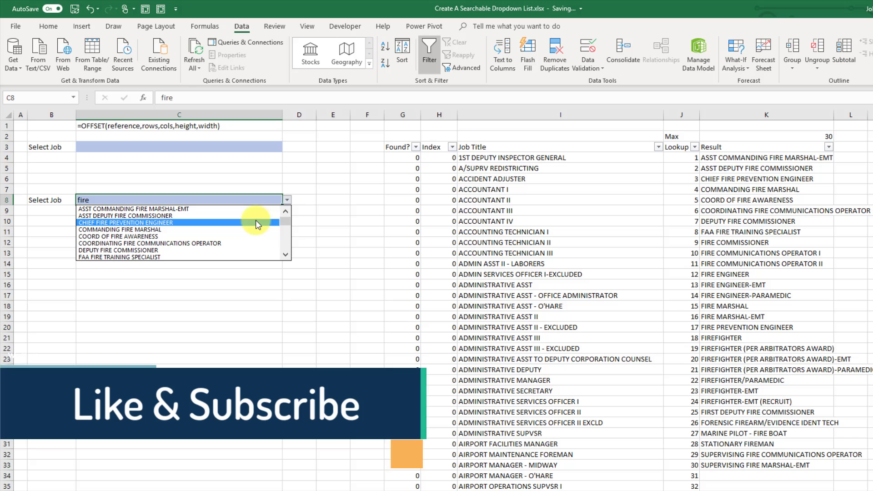
drag(285, 223, 284, 255)
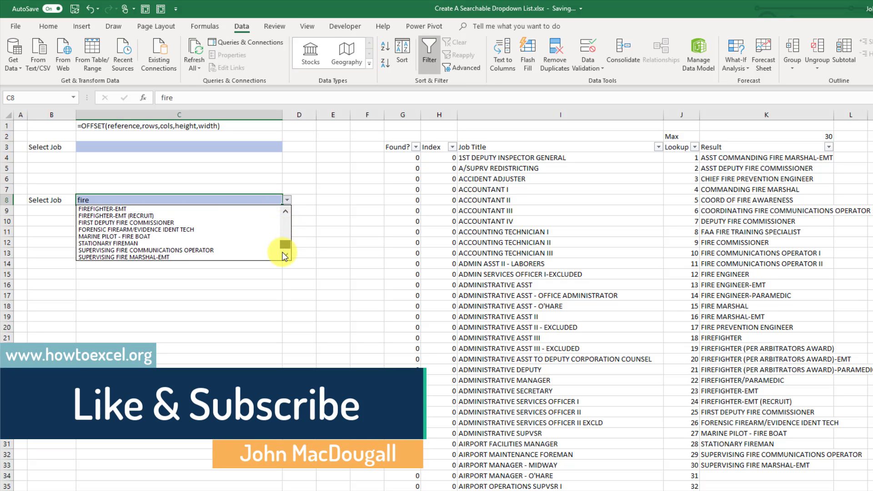
click(243, 236)
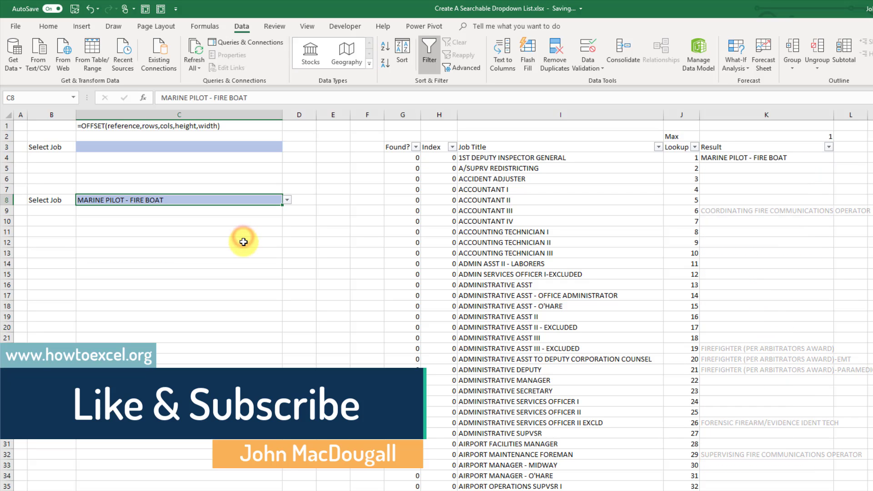